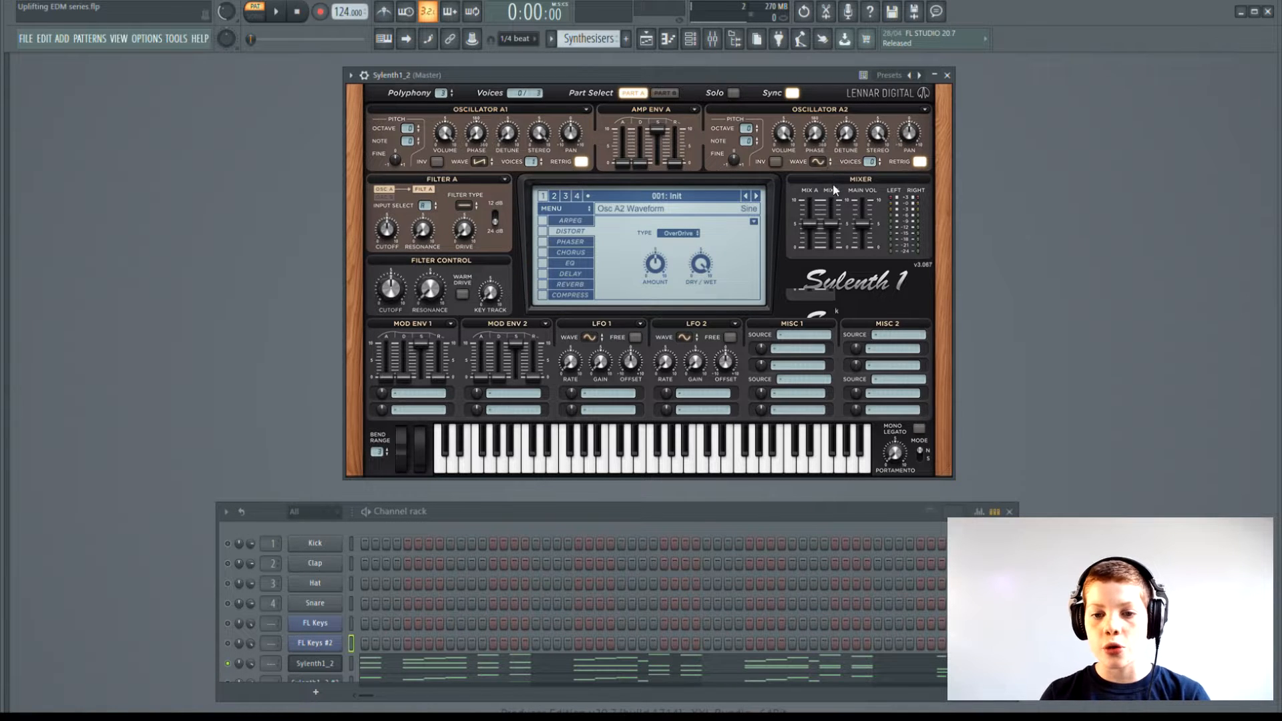
Step: Set Oscillator B2's waveform to Pulse, return to Part A and audition the pattern
click(666, 93)
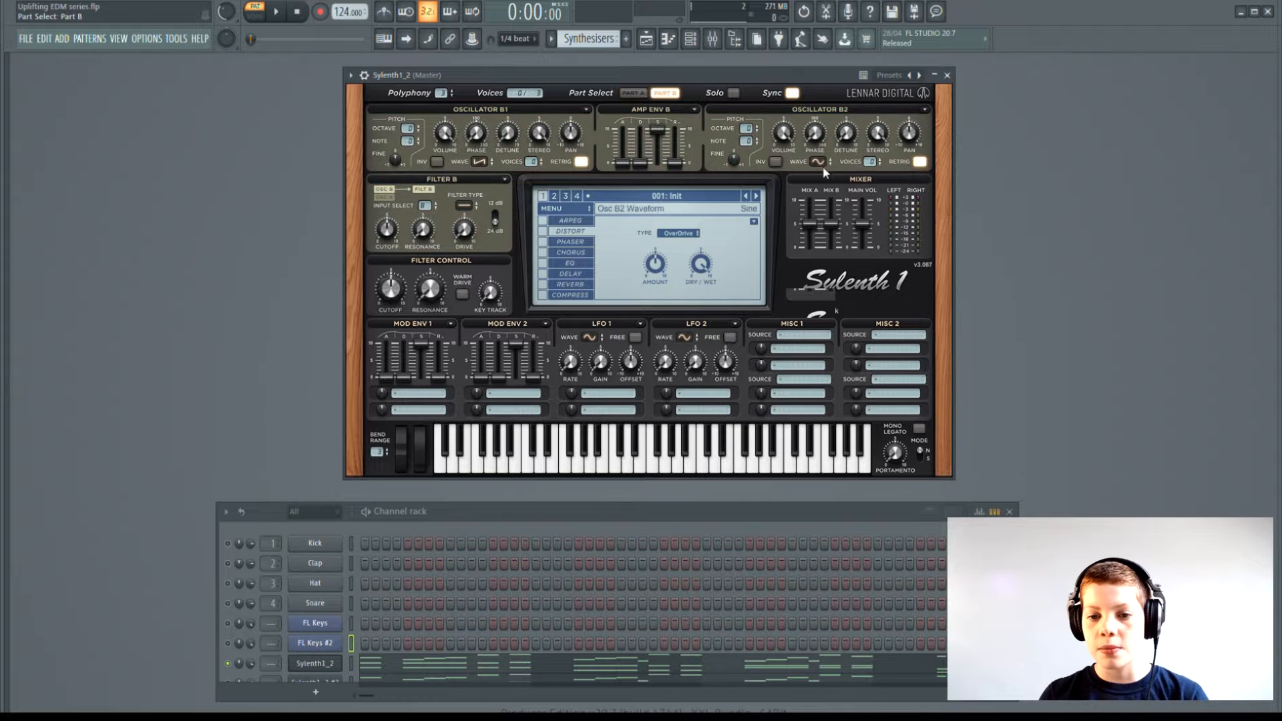
click(816, 211)
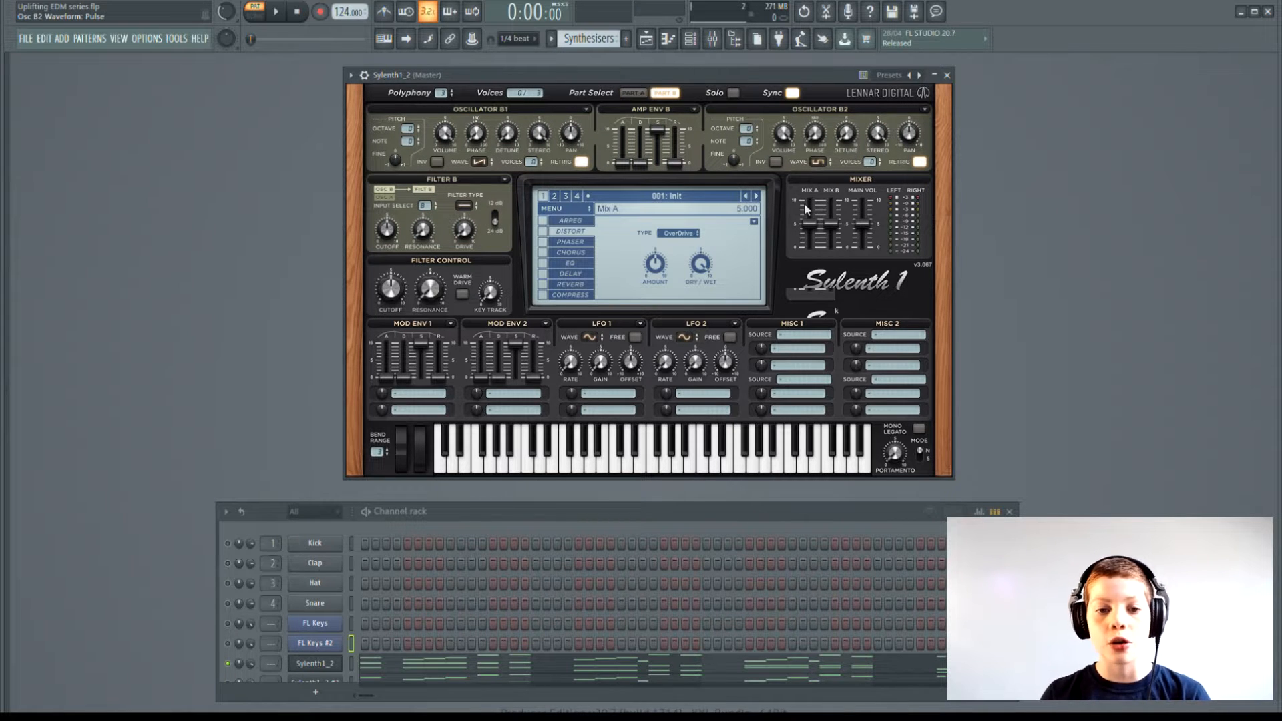
click(639, 94)
key(space)
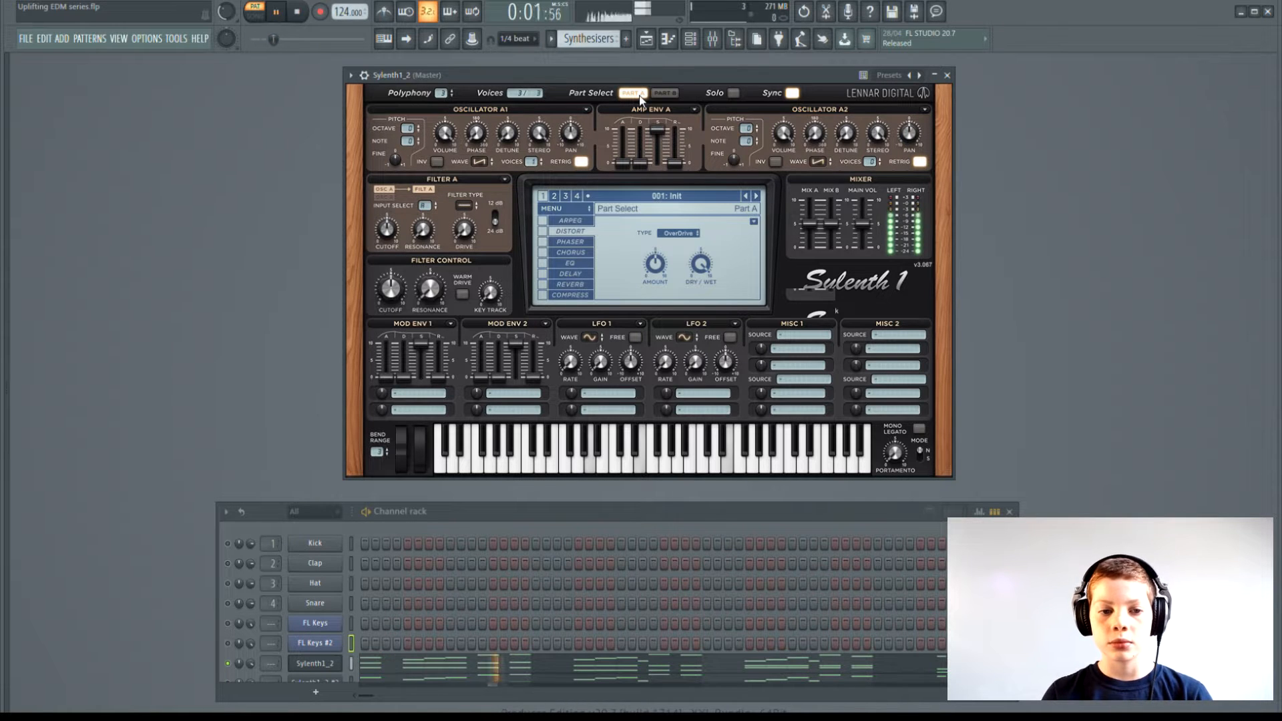
key(space)
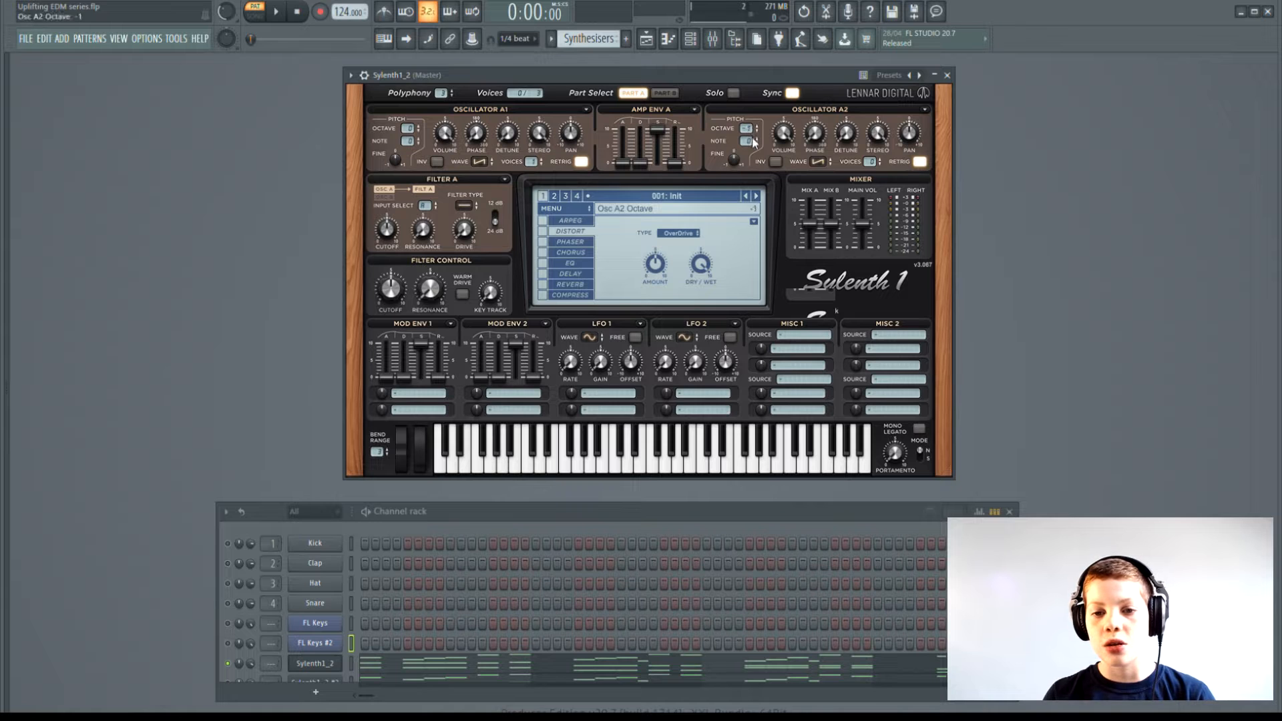
Step: In Part B, set Oscillator B1's octave to +1 and Oscillator B2's to -1, and audition the pattern
click(665, 93)
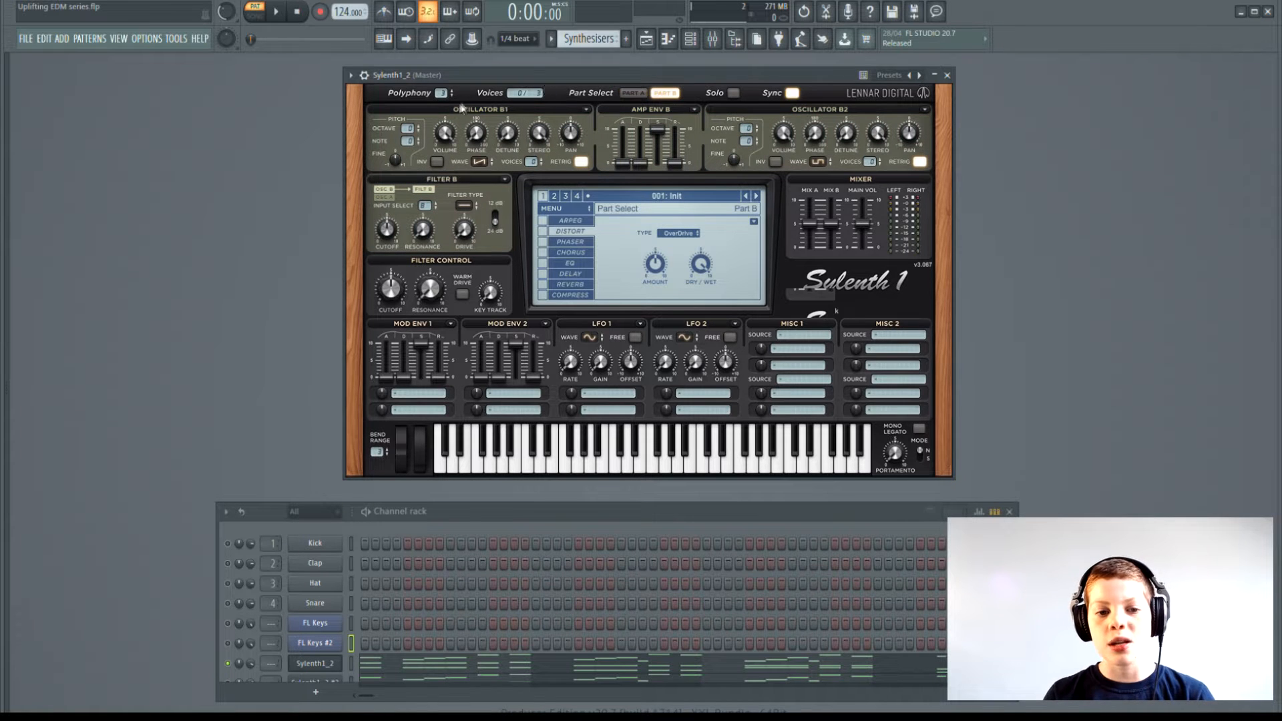
click(419, 125)
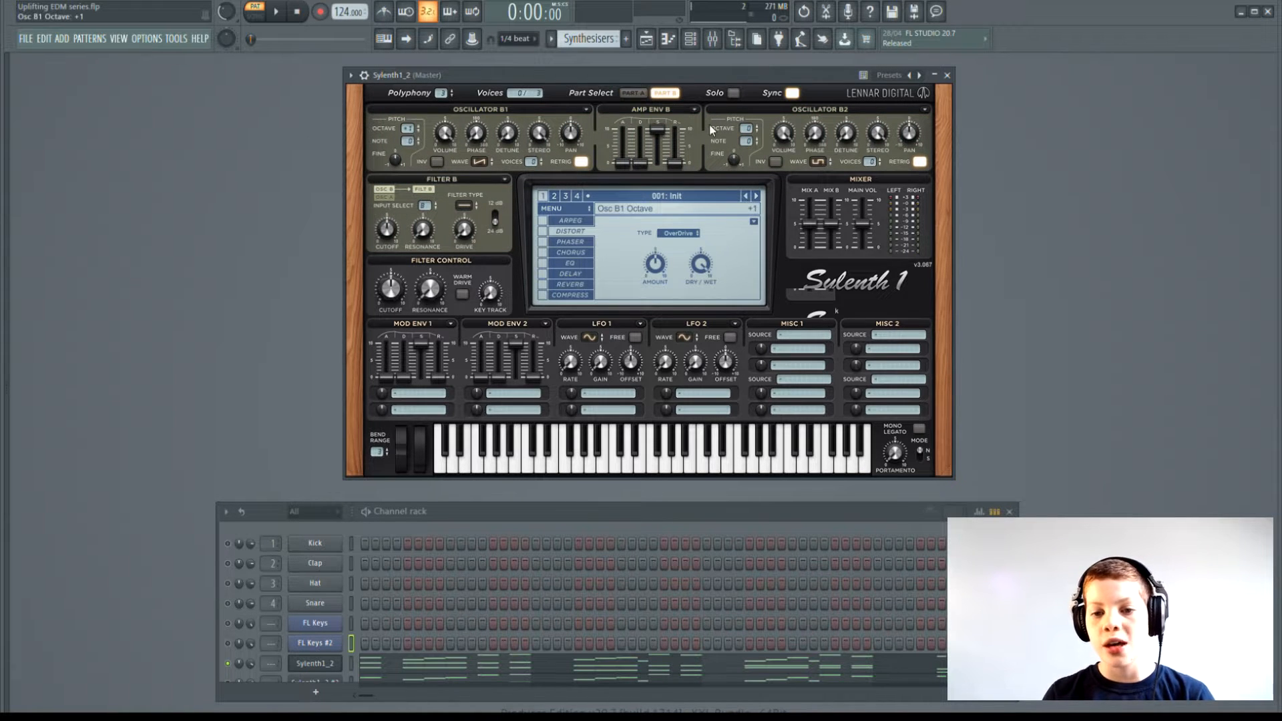
click(756, 131)
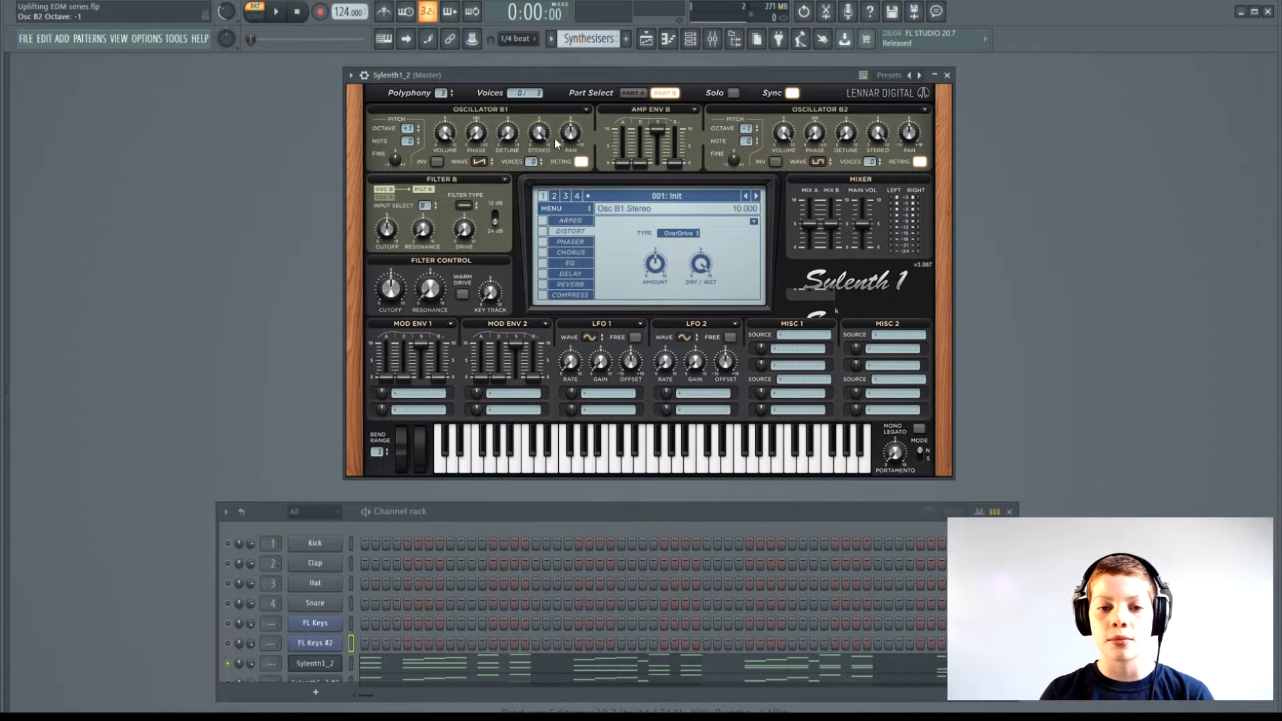
key(space)
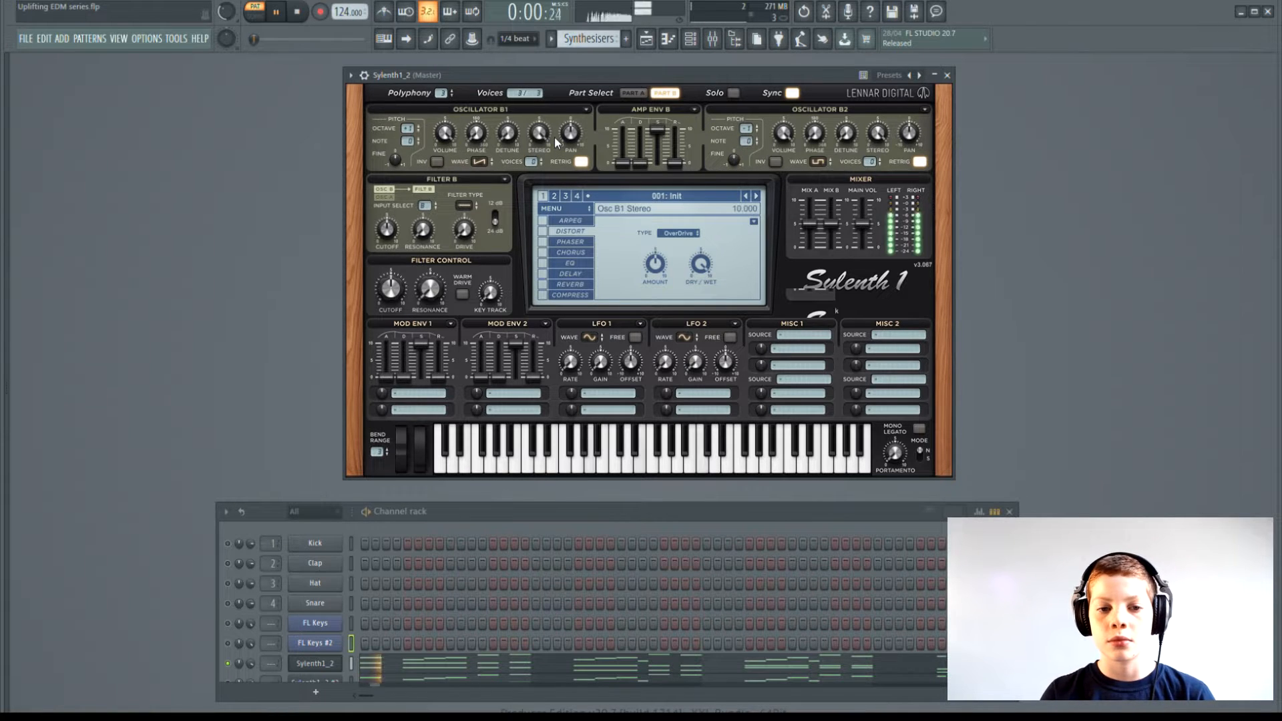
key(space)
Step: In Part A, set Oscillator A1 to 8 voices, switch off its retrigger and audition the sound
click(631, 91)
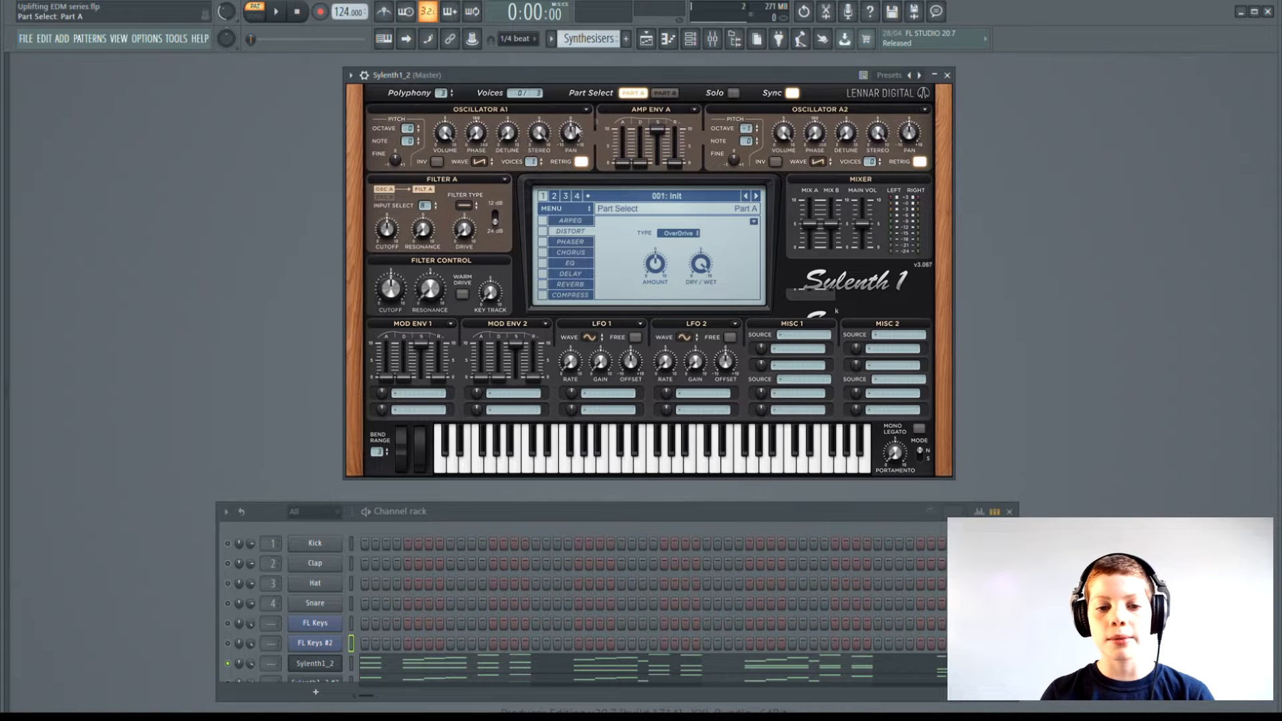
drag(531, 162, 537, 63)
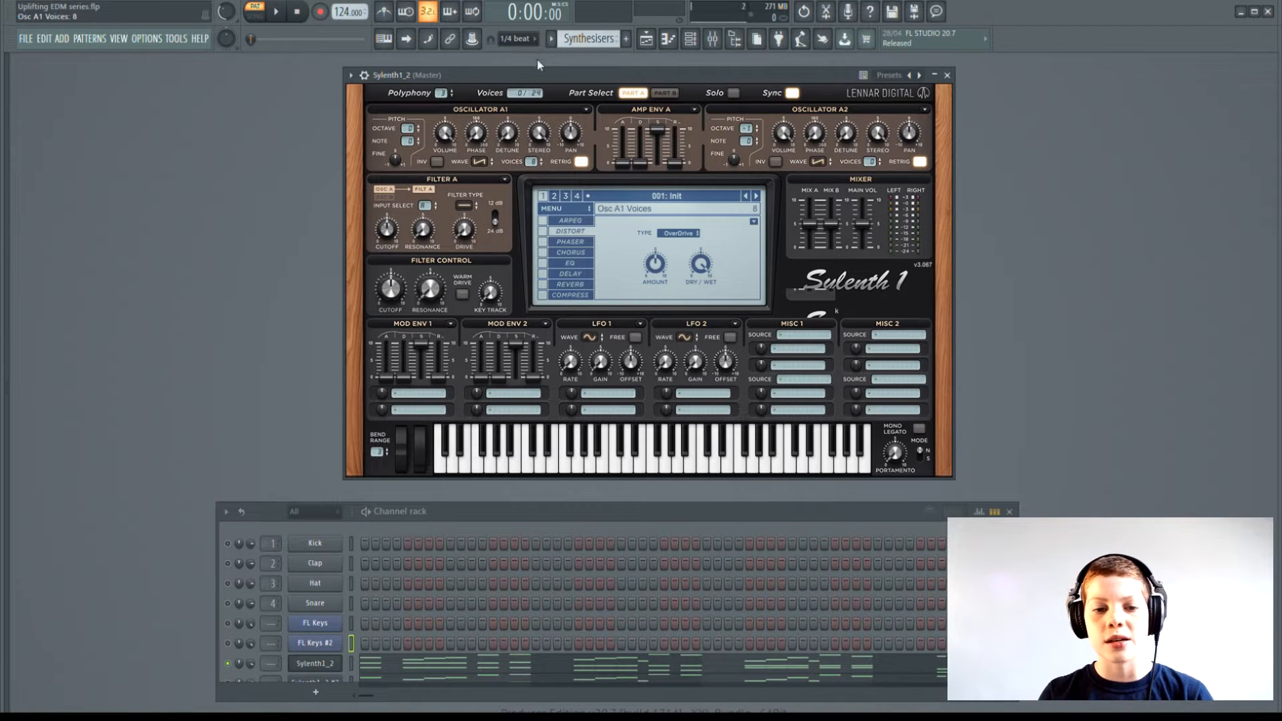
click(583, 164)
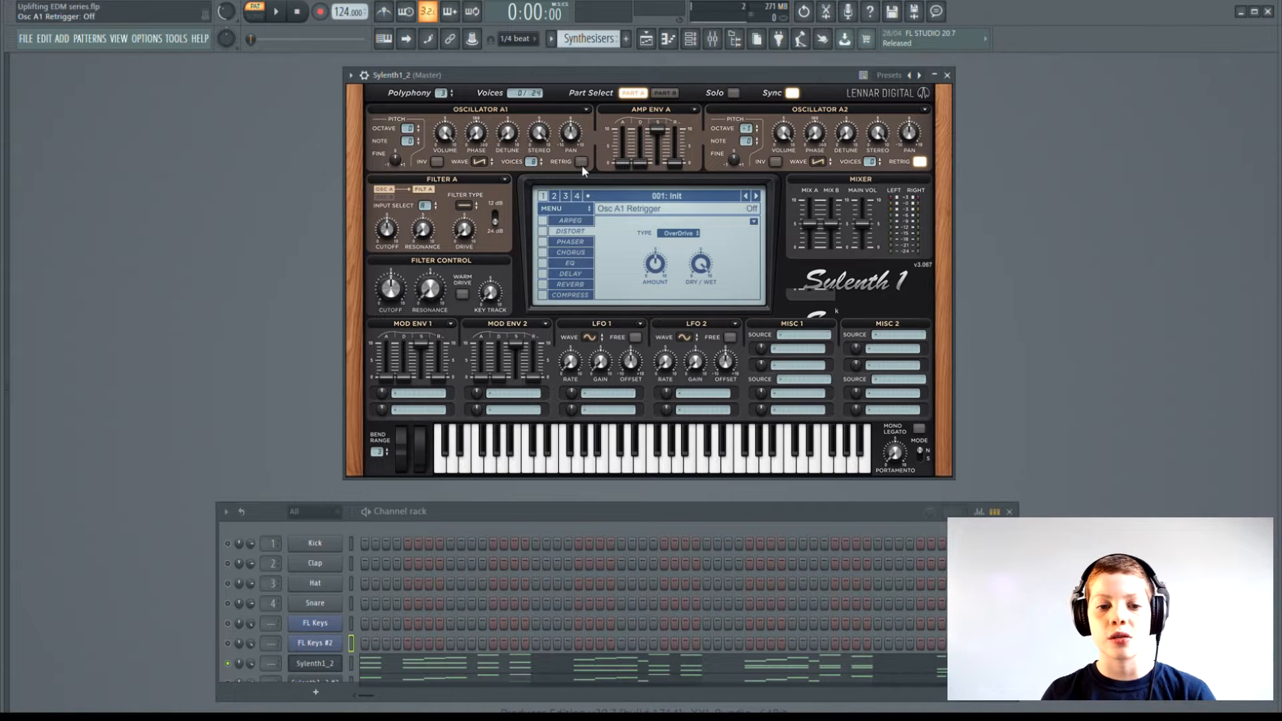
key(space)
key(space)
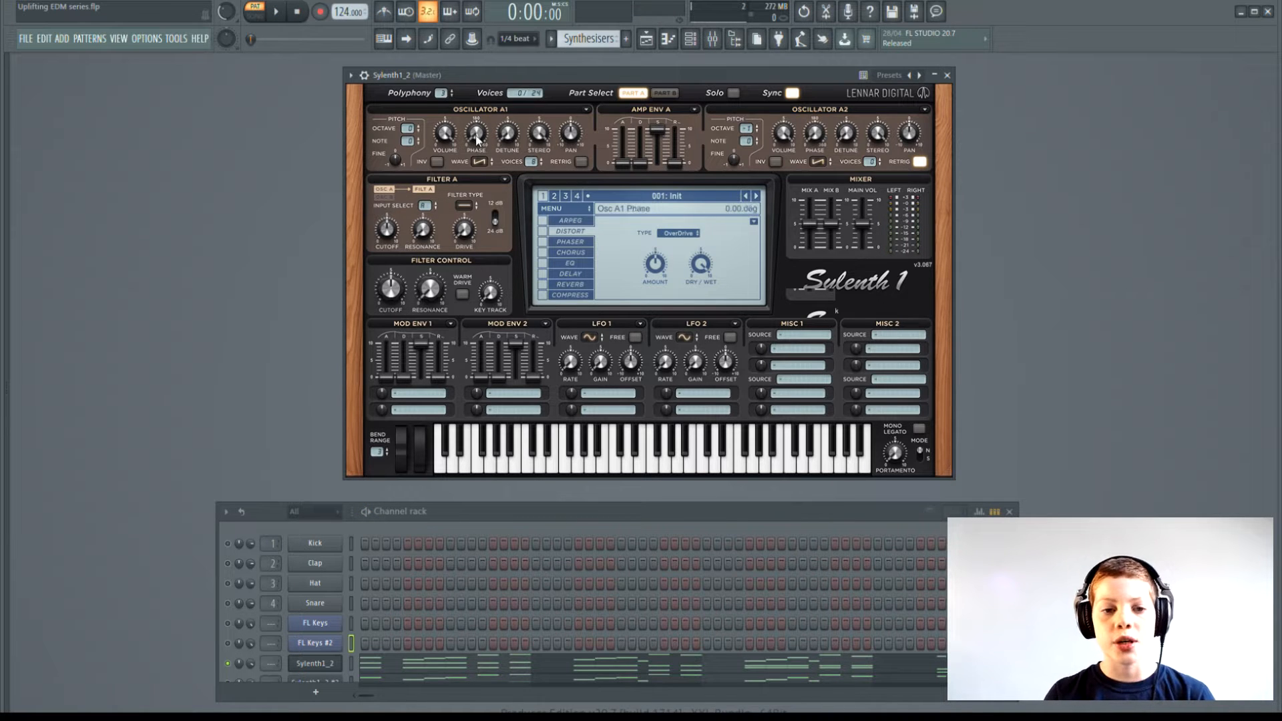
Step: Adjust Oscillator A1's phase and set its detune to 4.233 while playing the pattern
drag(476, 140, 496, 85)
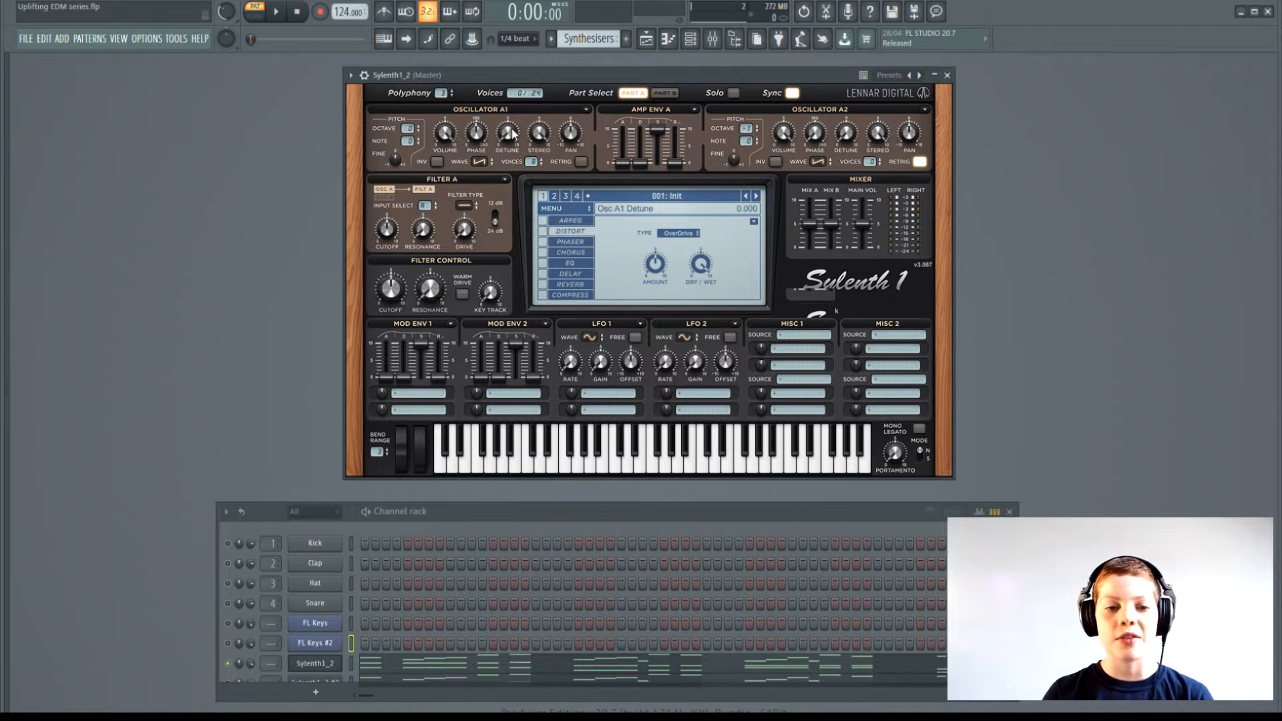
key(space)
drag(513, 133, 523, 59)
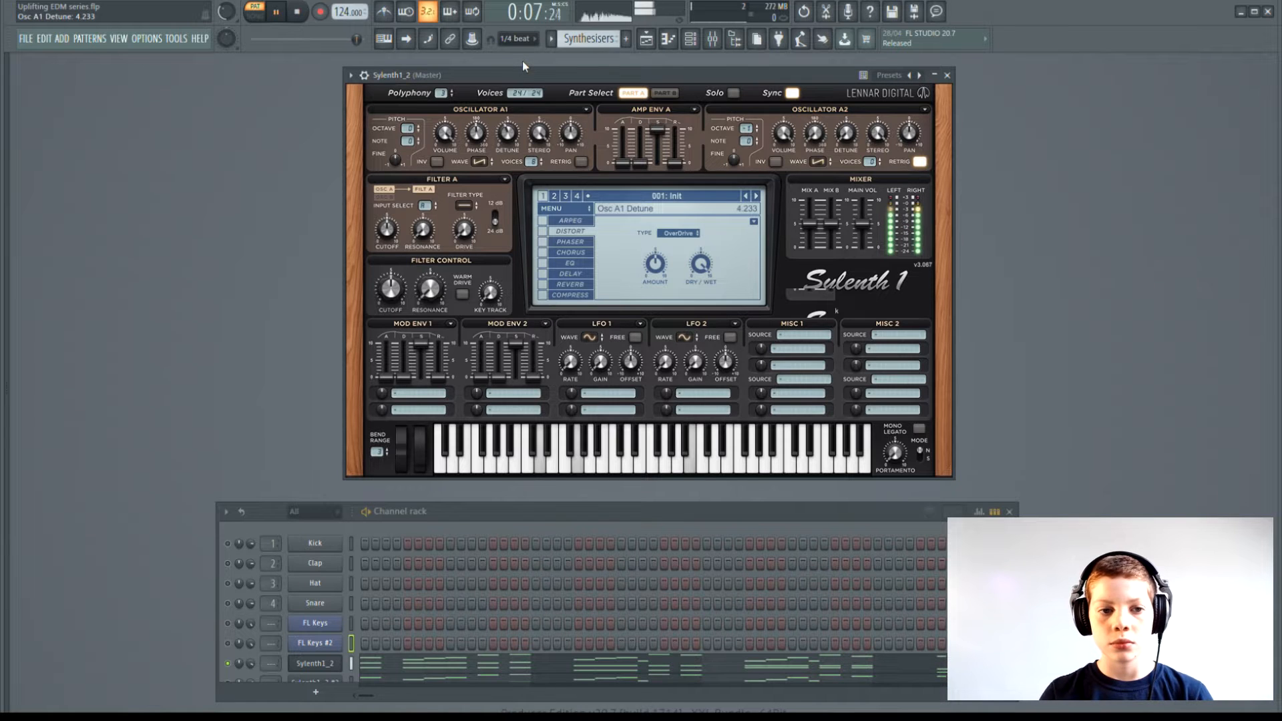
key(space)
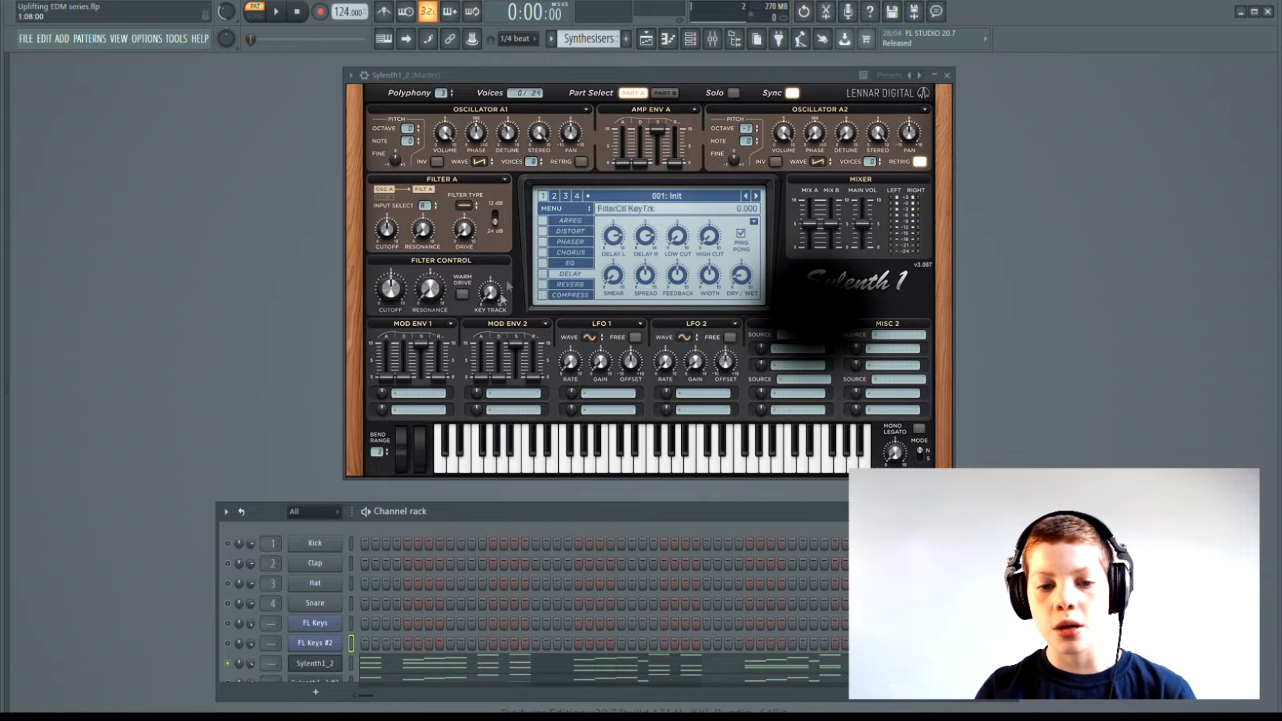
Step: Enable the chorus effect, set its dry/wet mix to 21.33 % and audition the pattern
click(571, 254)
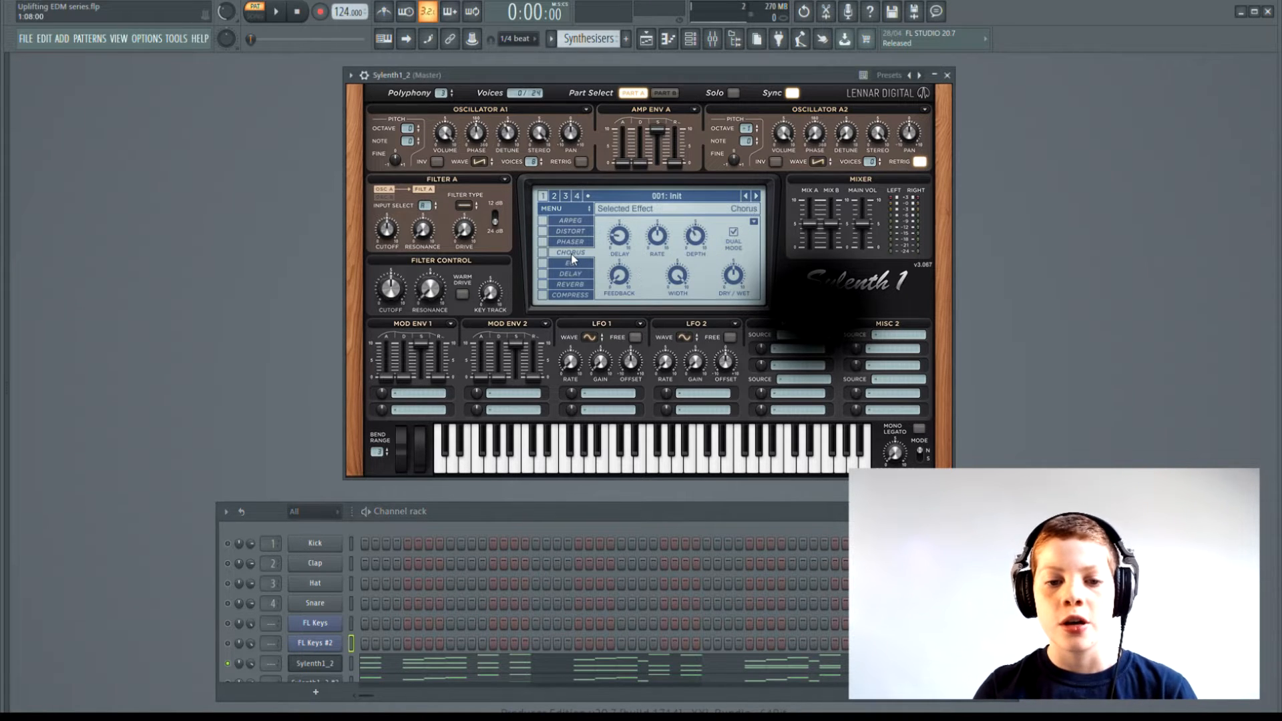
click(542, 254)
drag(732, 315, 739, 342)
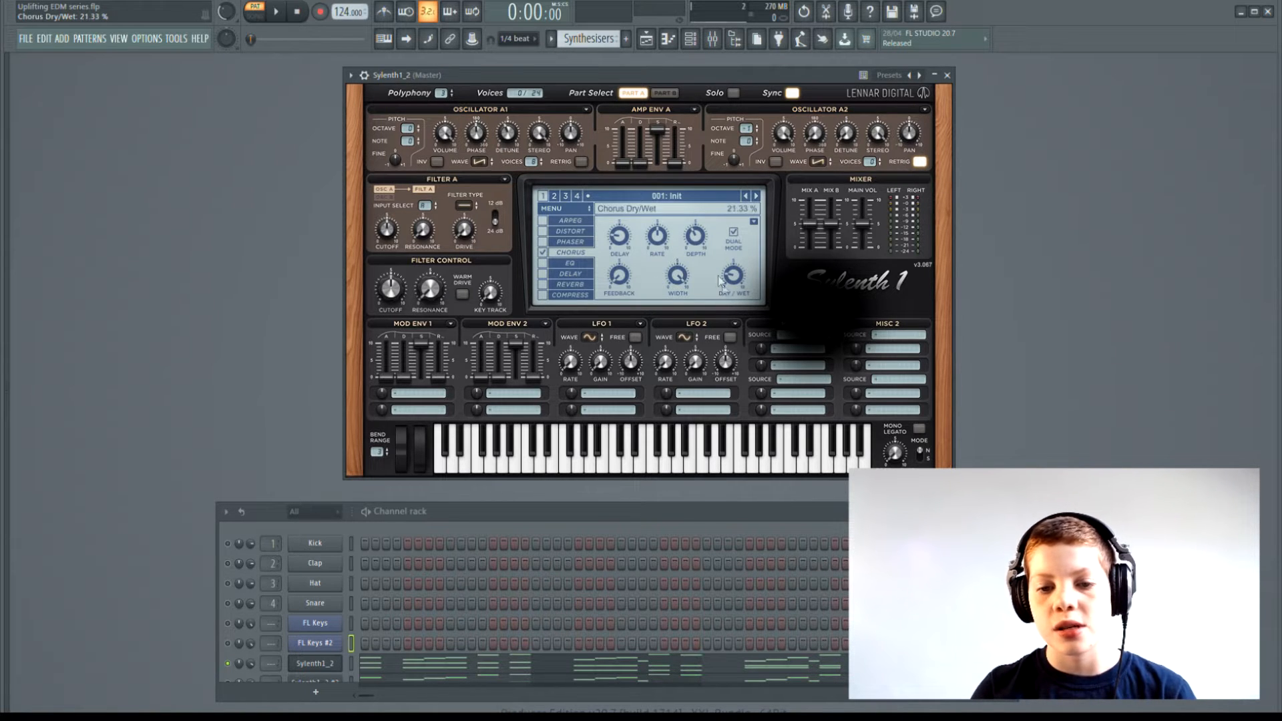
key(space)
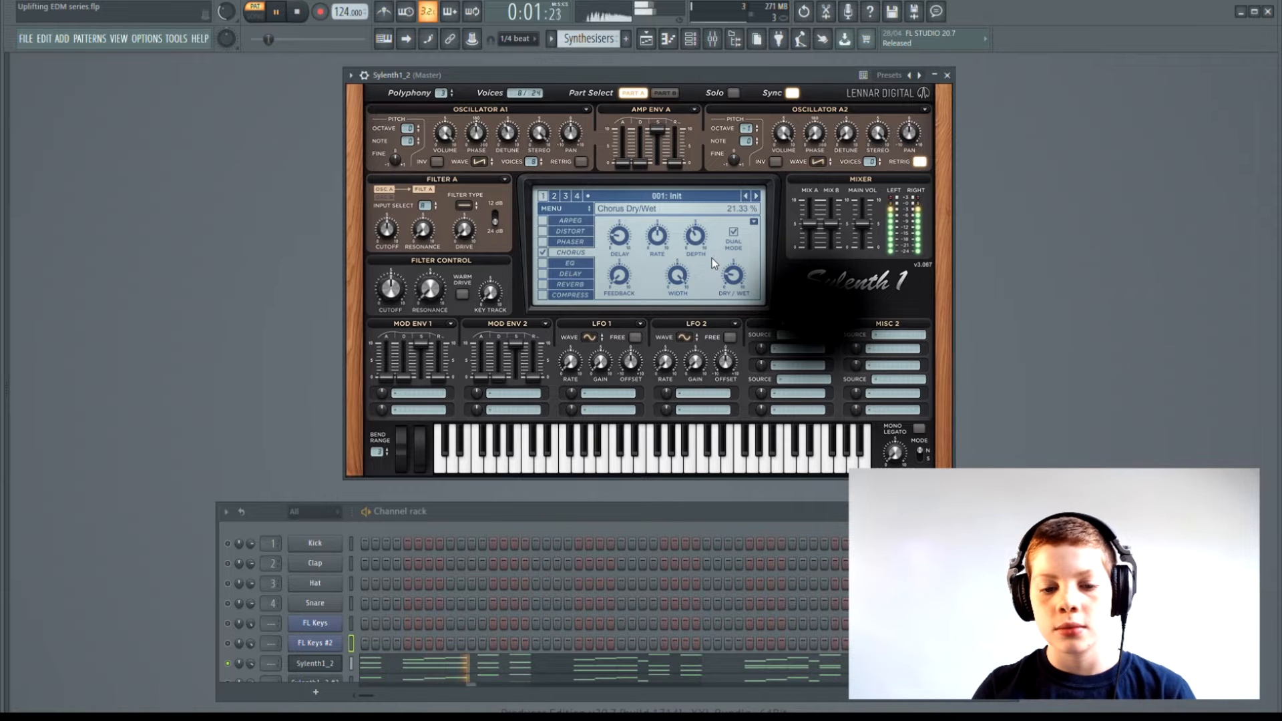
key(space)
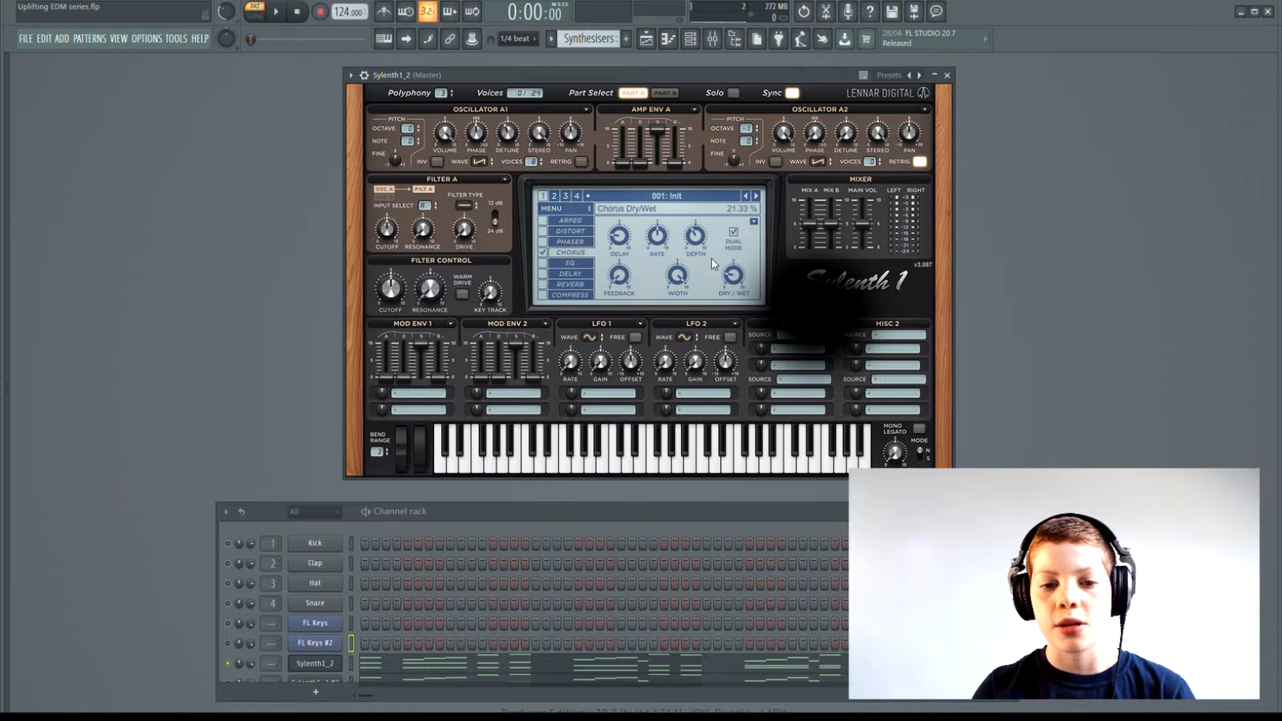
Step: Enable the delay effect, set its dry/wet mix to 8 % and audition the pattern
click(571, 275)
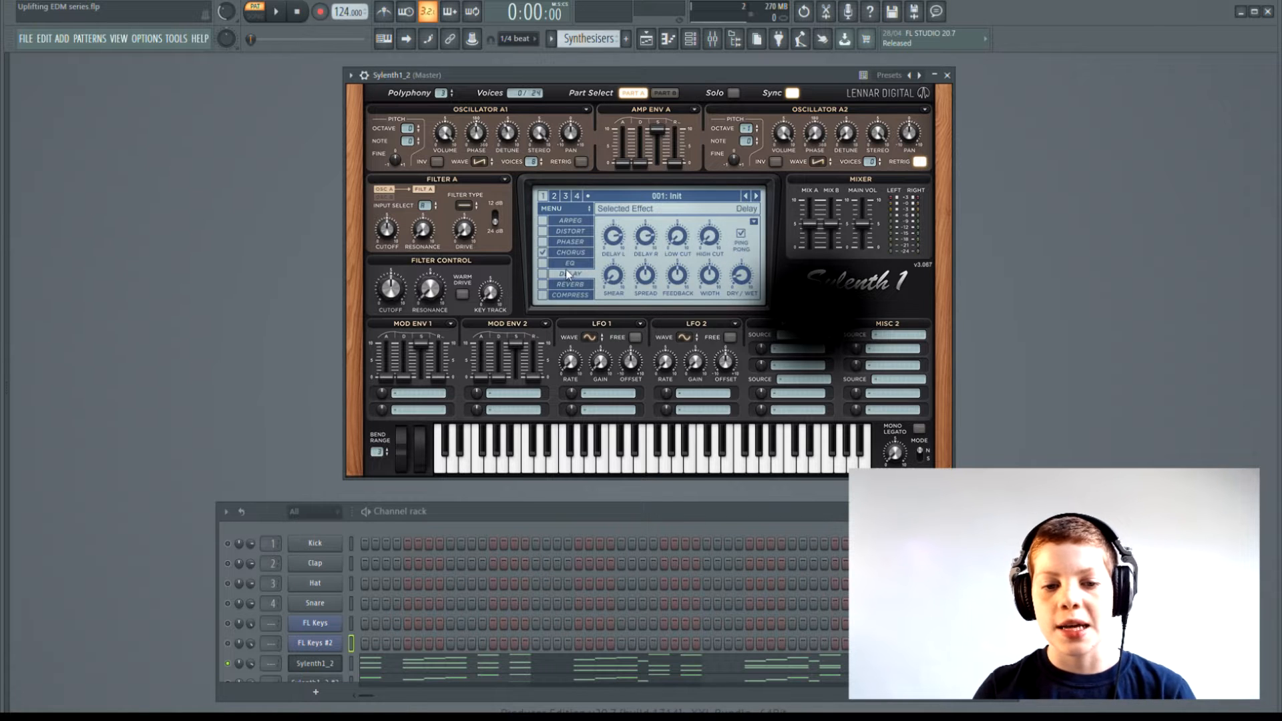
click(544, 275)
key(space)
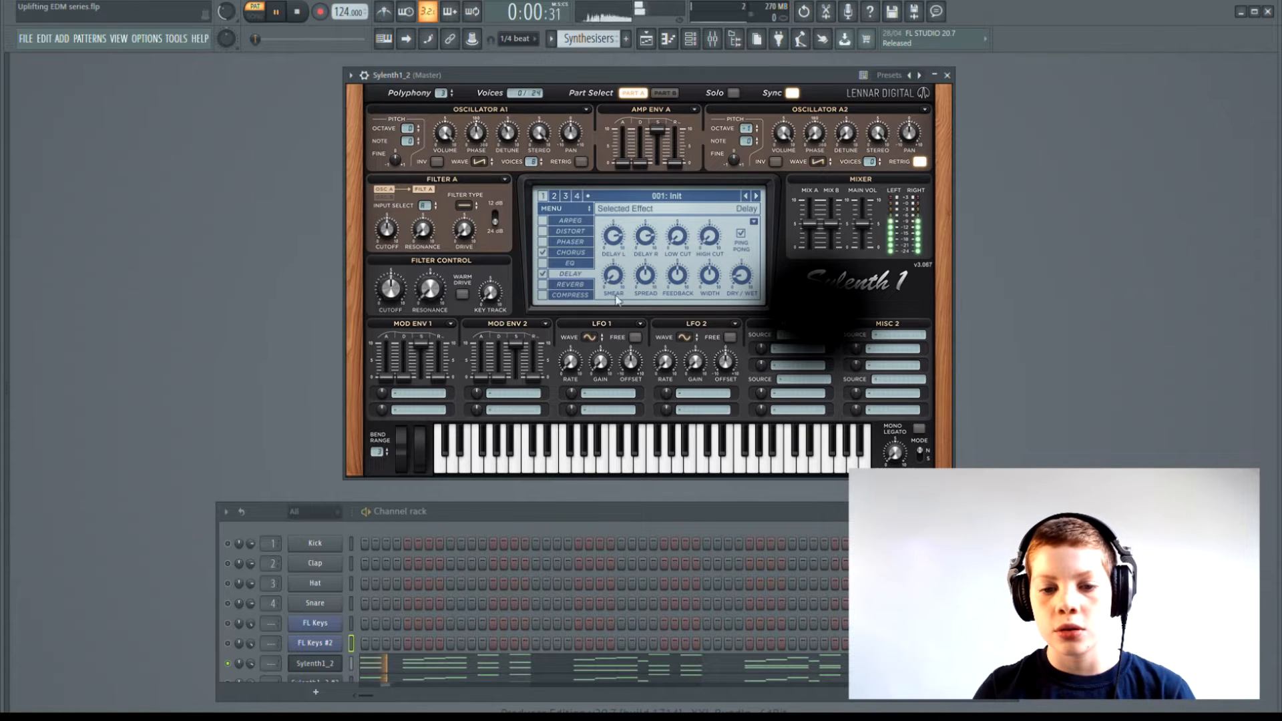
key(space)
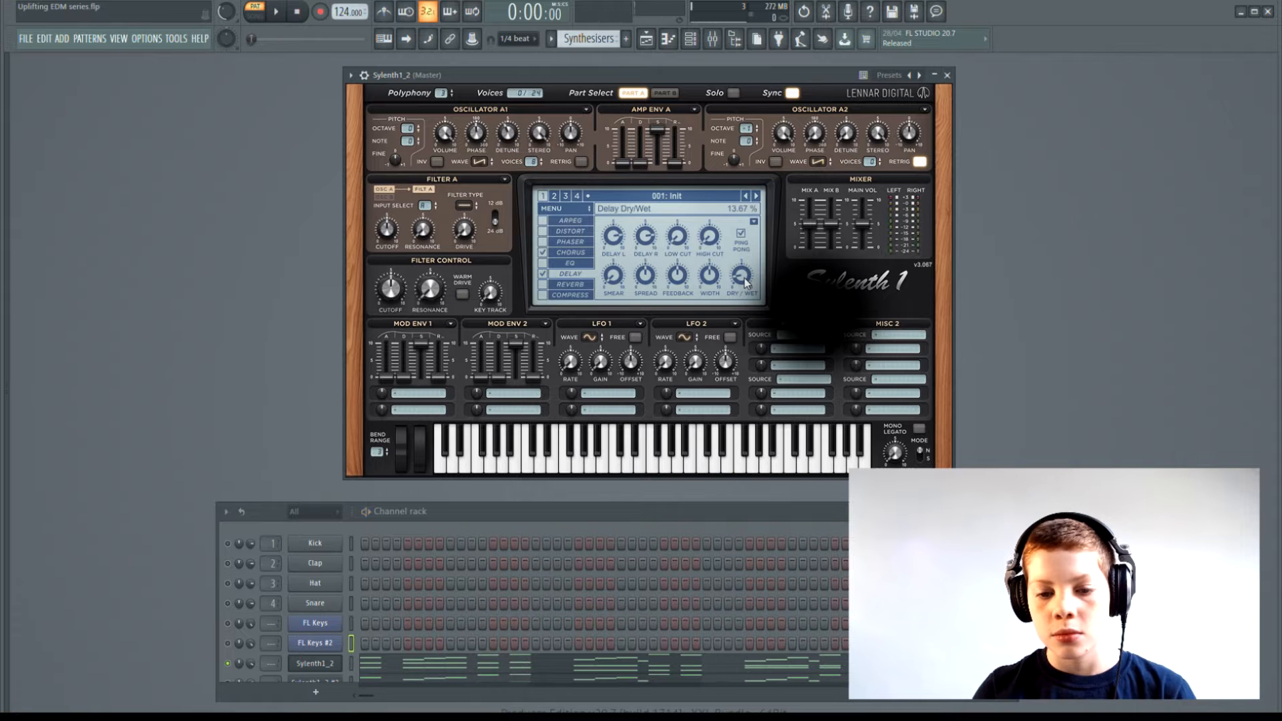
drag(743, 275, 743, 281)
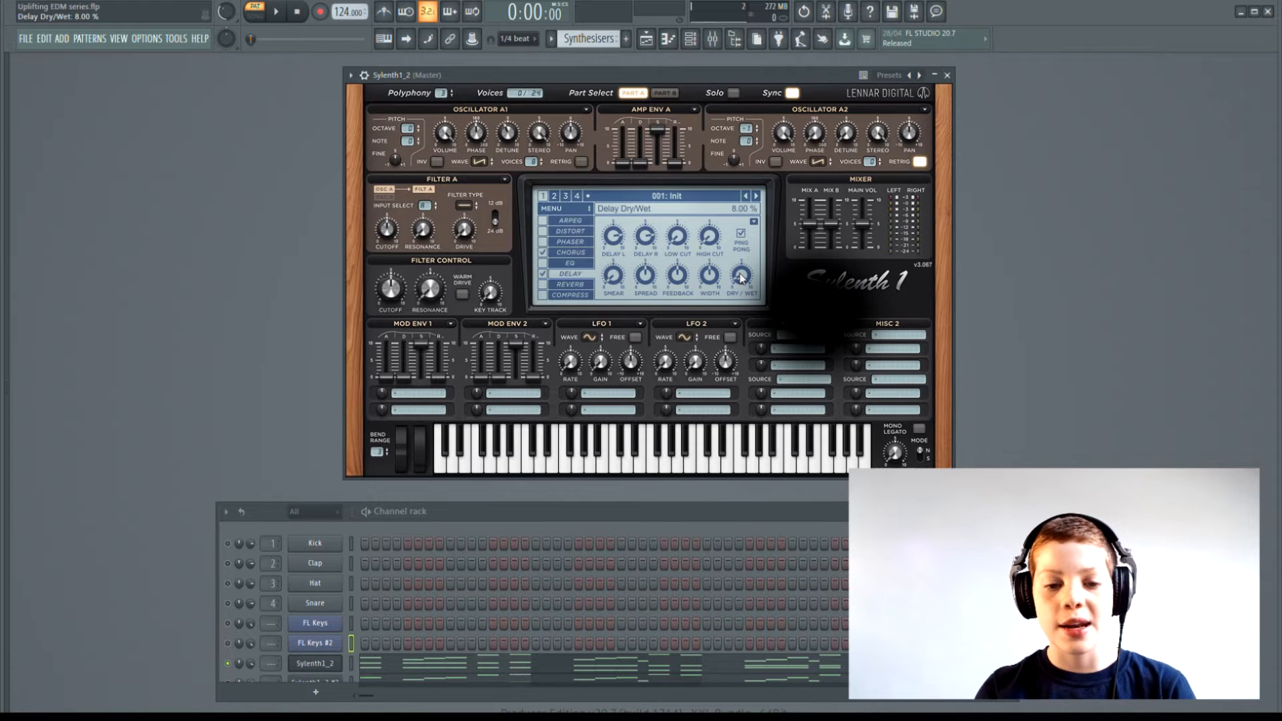
key(space)
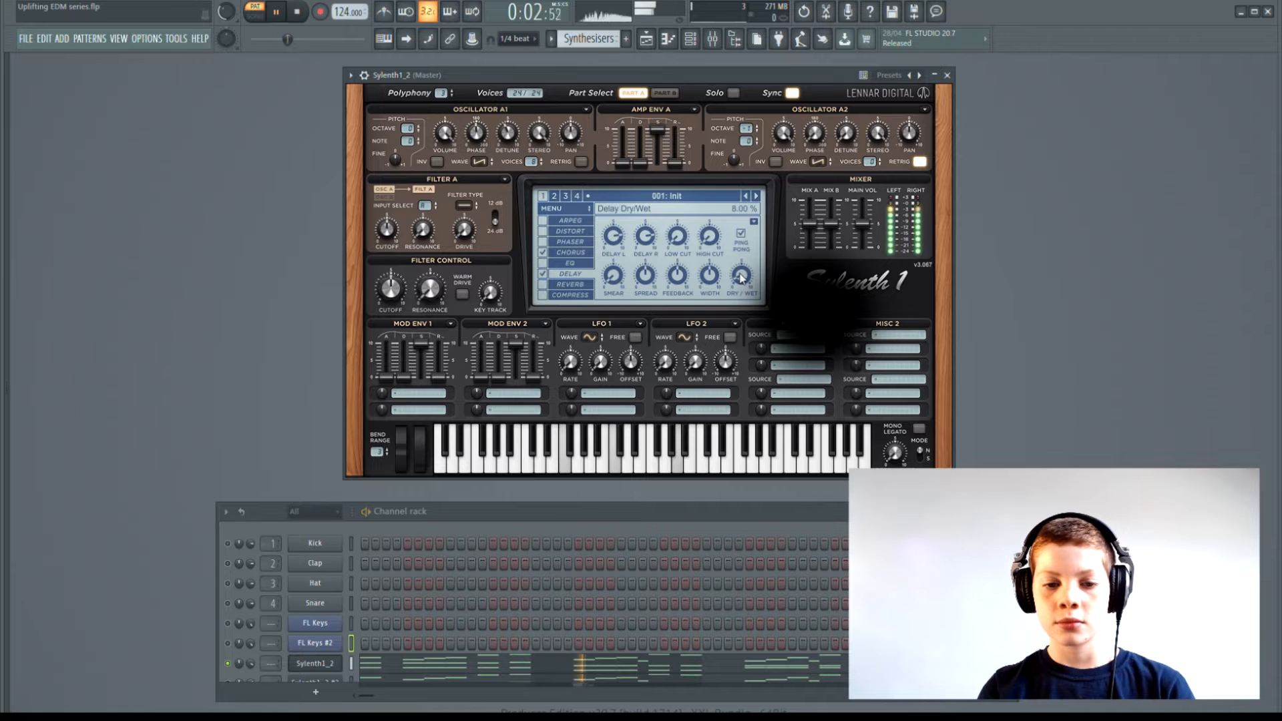
key(space)
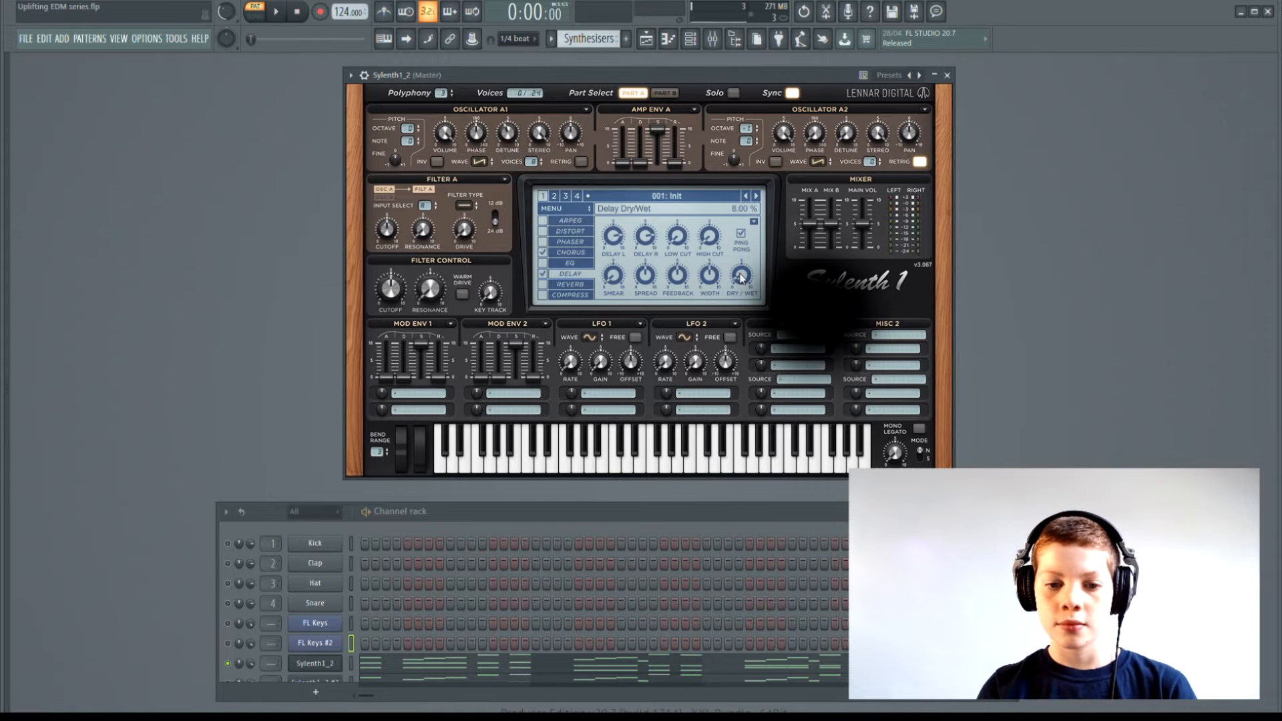
Step: Enable the reverb effect and set its dry/wet mix to 16.33 % while playing the pattern
click(566, 285)
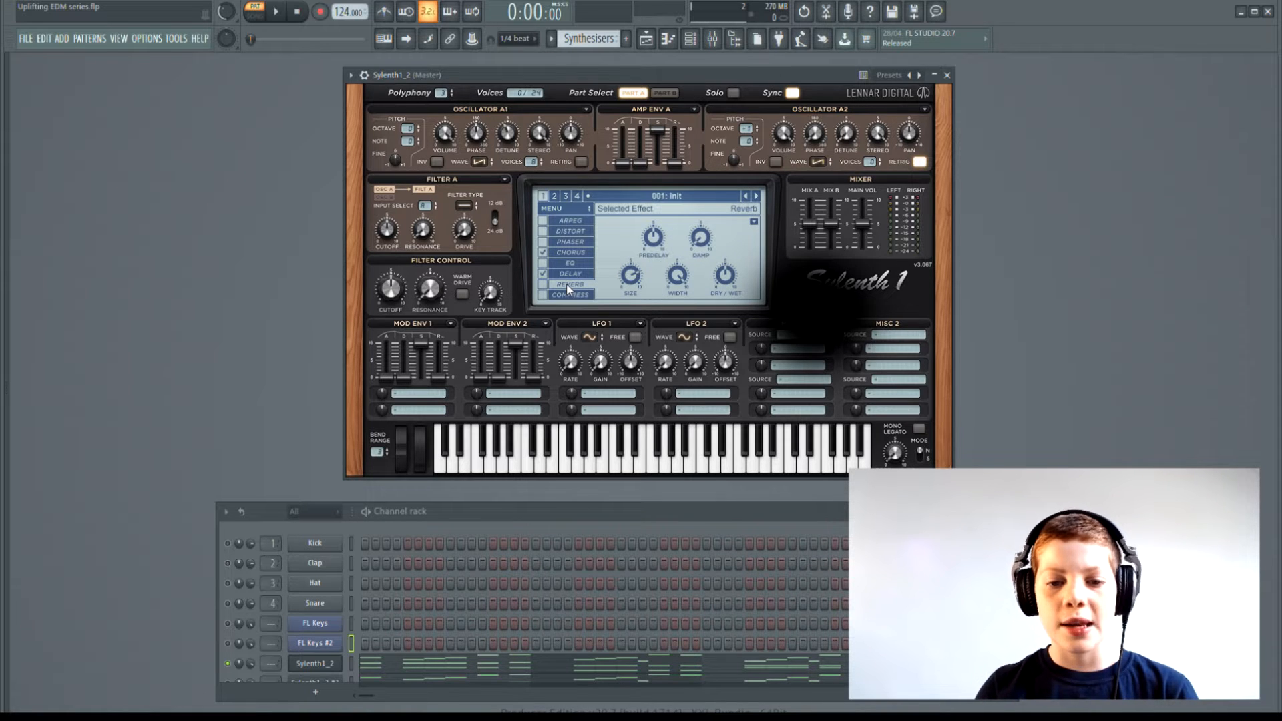
click(544, 285)
key(space)
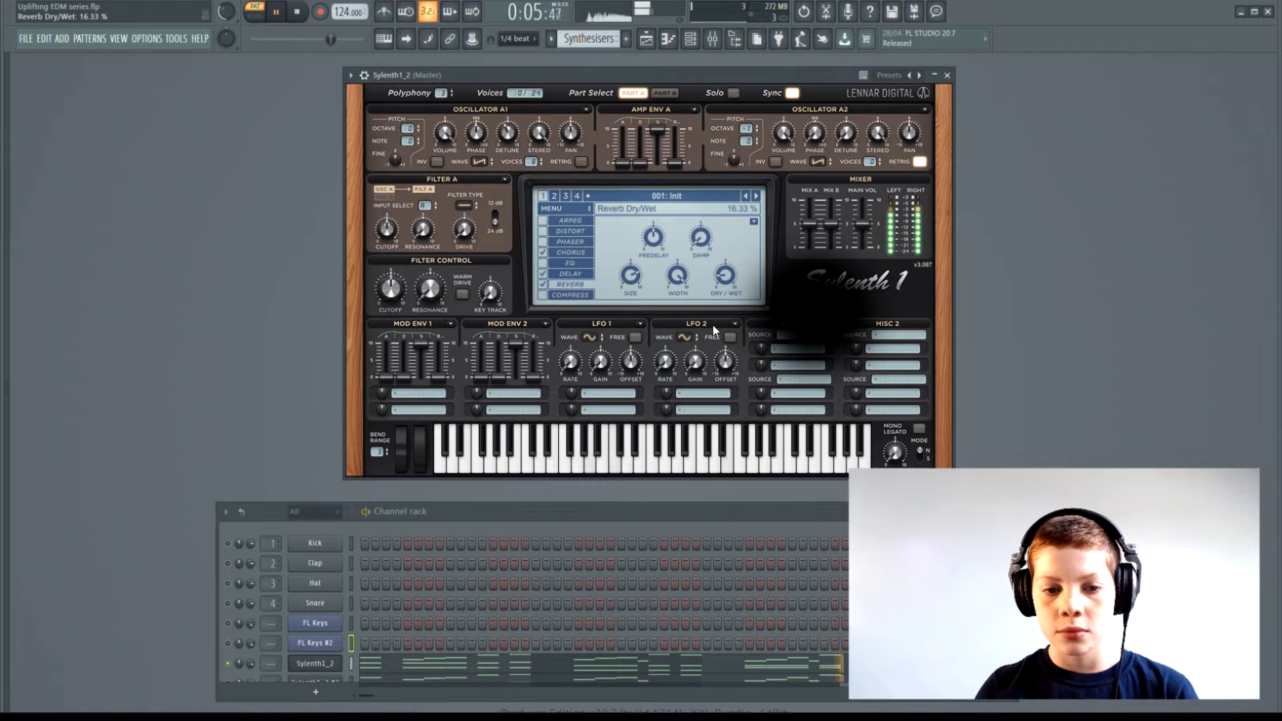
key(space)
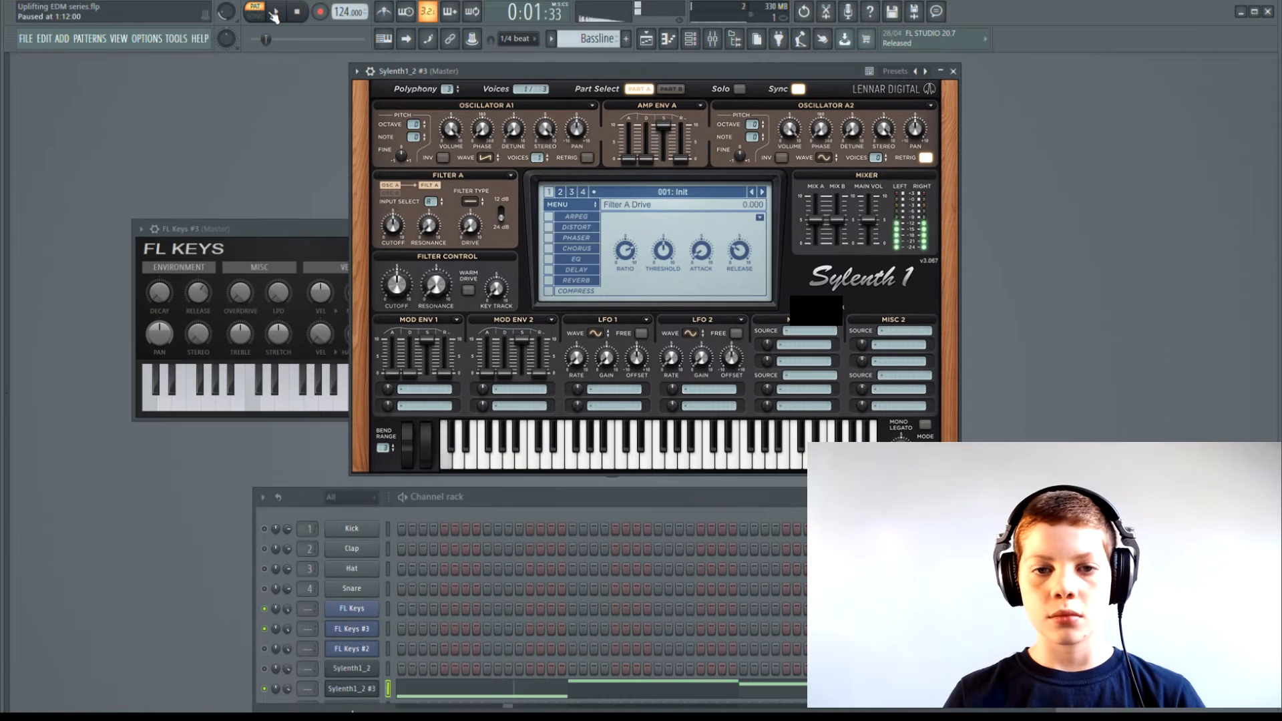
Step: Set the waveforms of Oscillators A1 and B1 to Sine in the bass synth and audition the Bassline pattern from the start
click(251, 40)
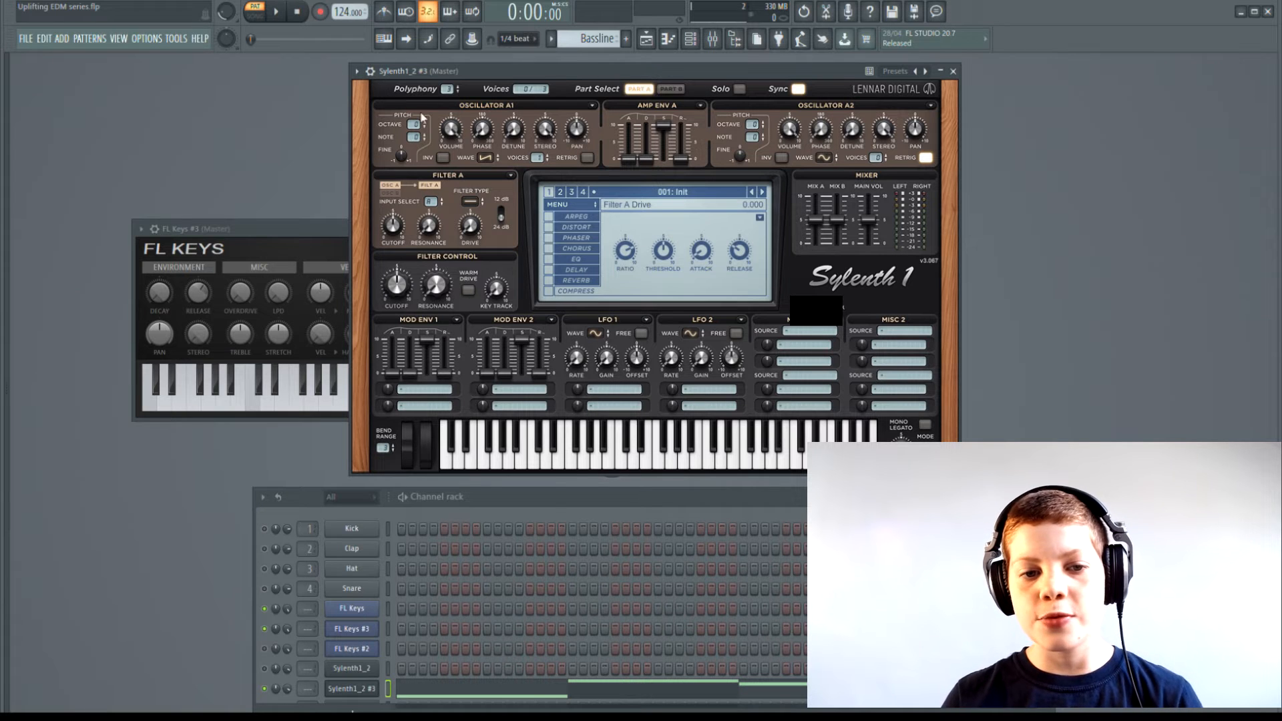
click(493, 166)
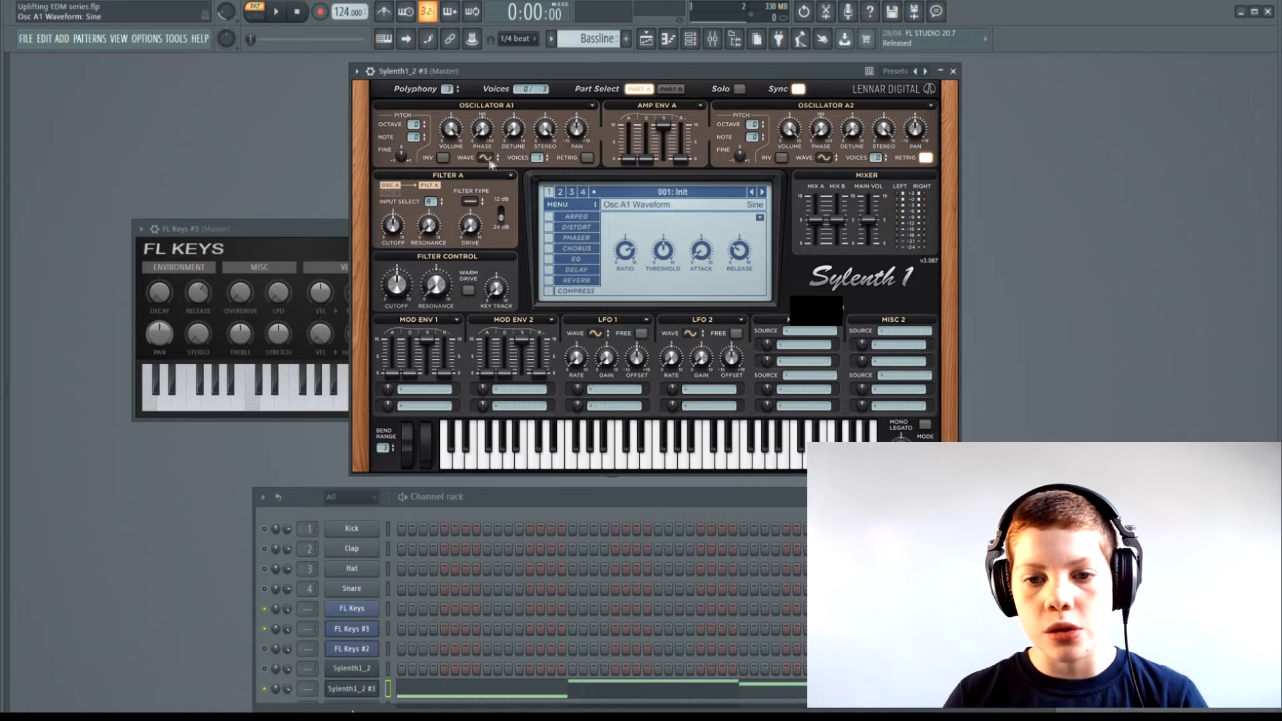
click(670, 88)
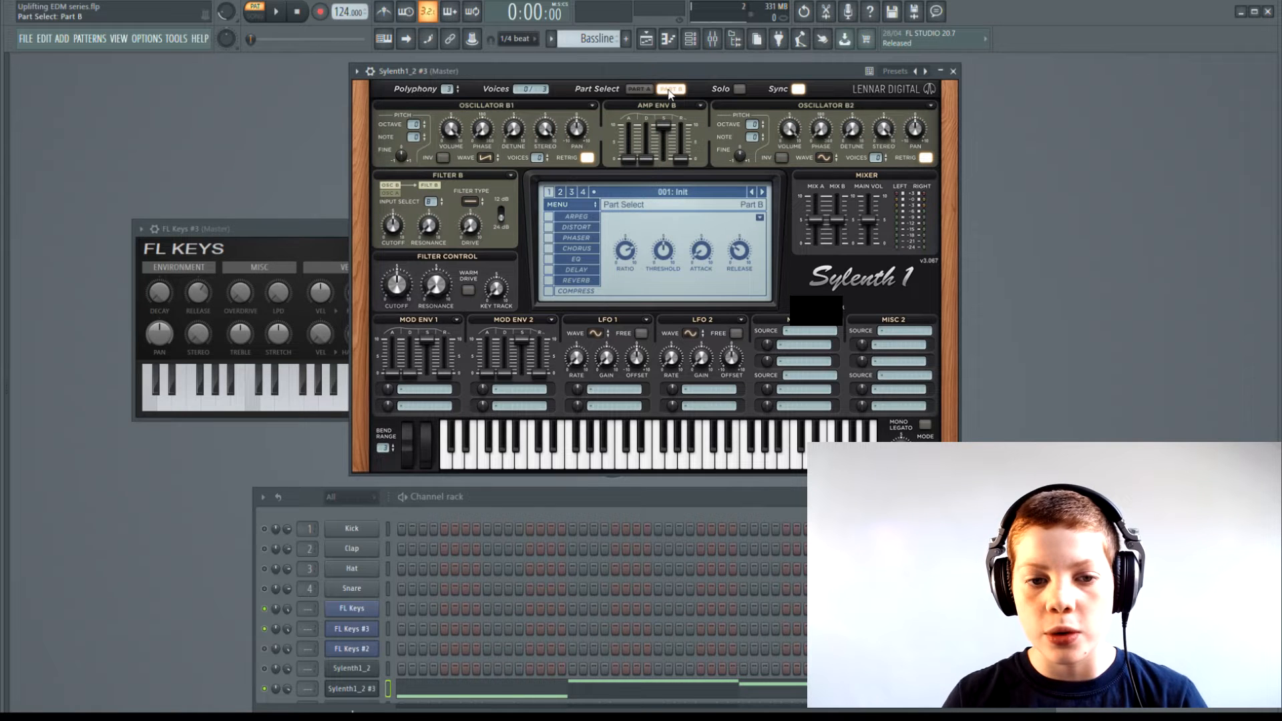
click(487, 167)
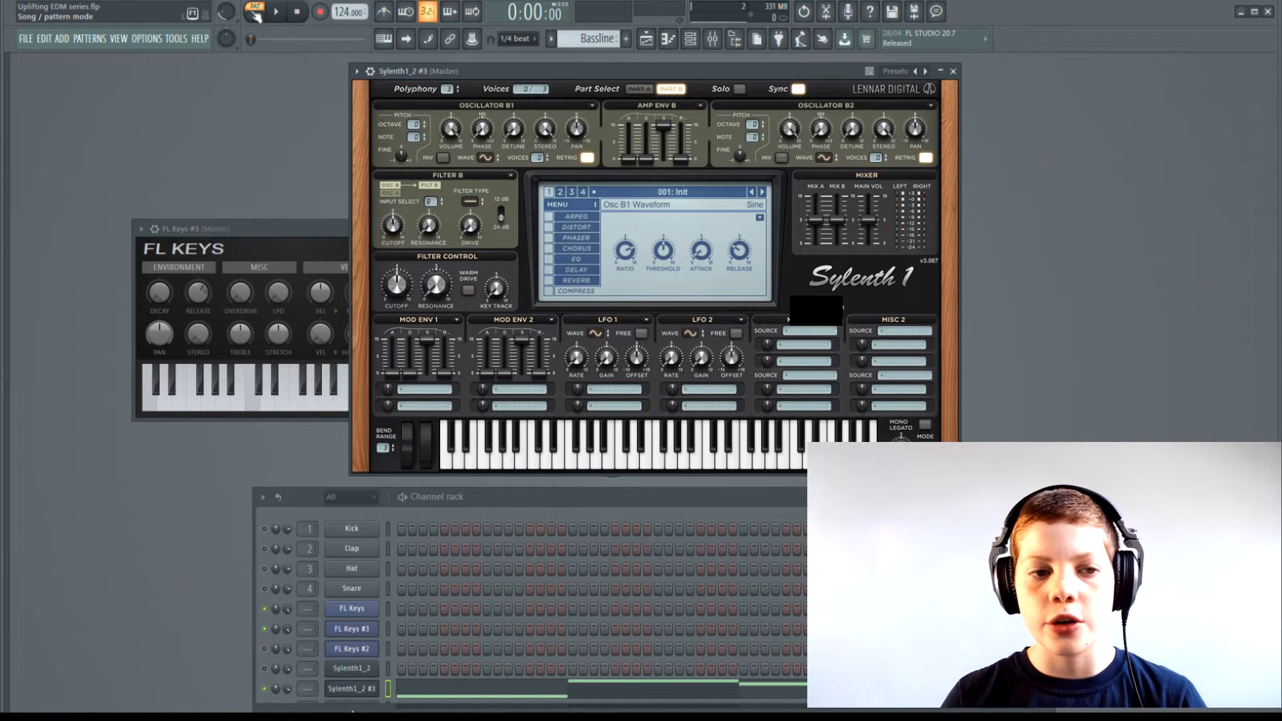
mouse_move(254, 42)
mouse_down()
mouse_move(295, 42)
mouse_move(252, 43)
mouse_up()
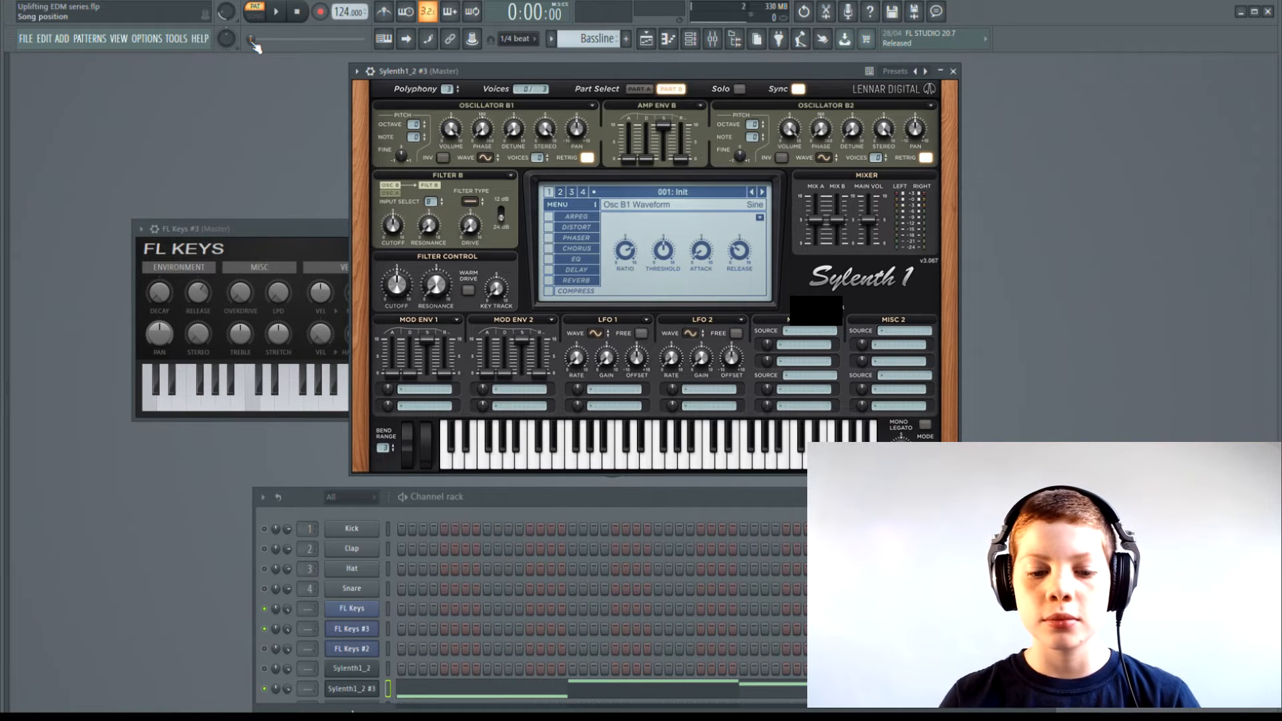
key(space)
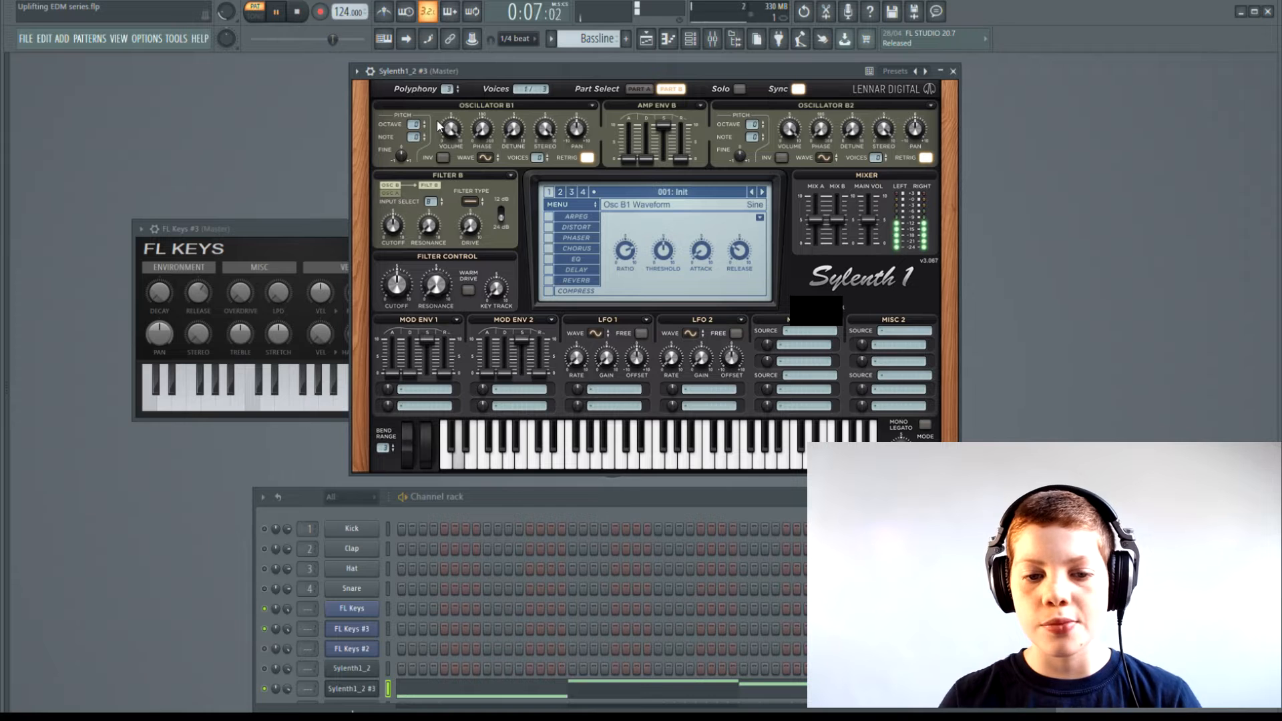
key(space)
Step: Enable the compressor effect in the bass synth and audition the Bassline pattern
click(548, 292)
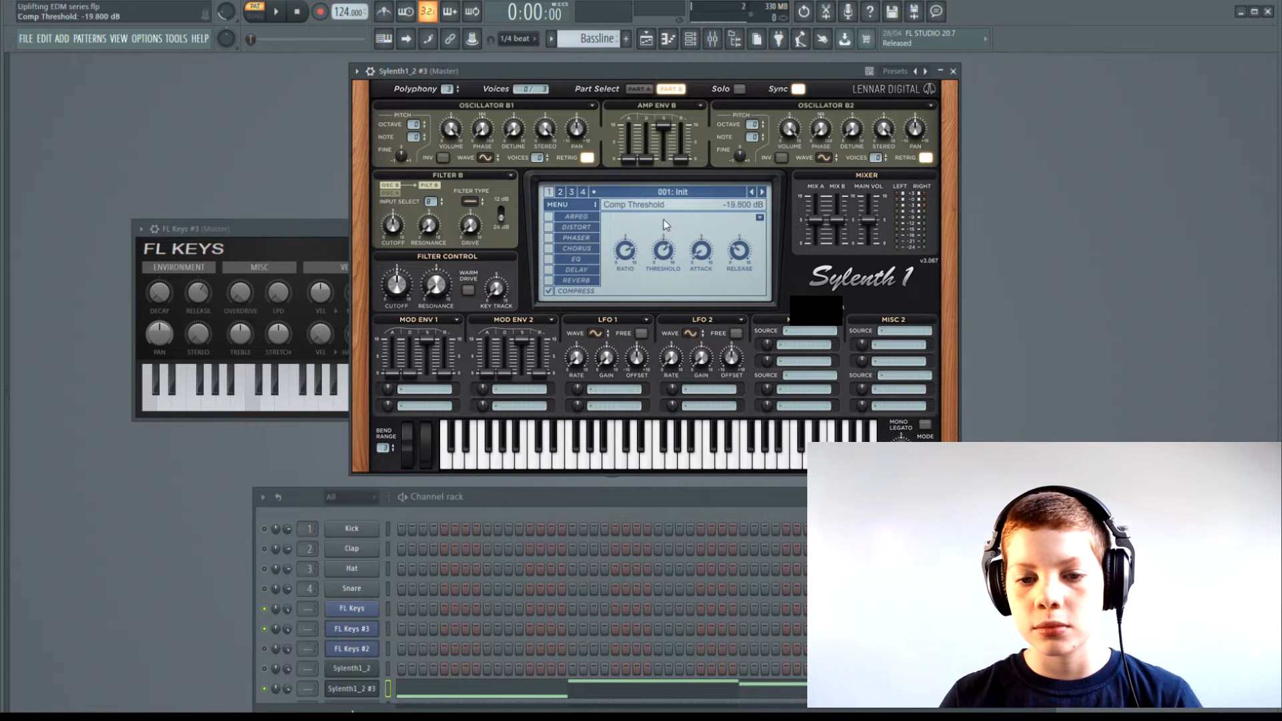
key(space)
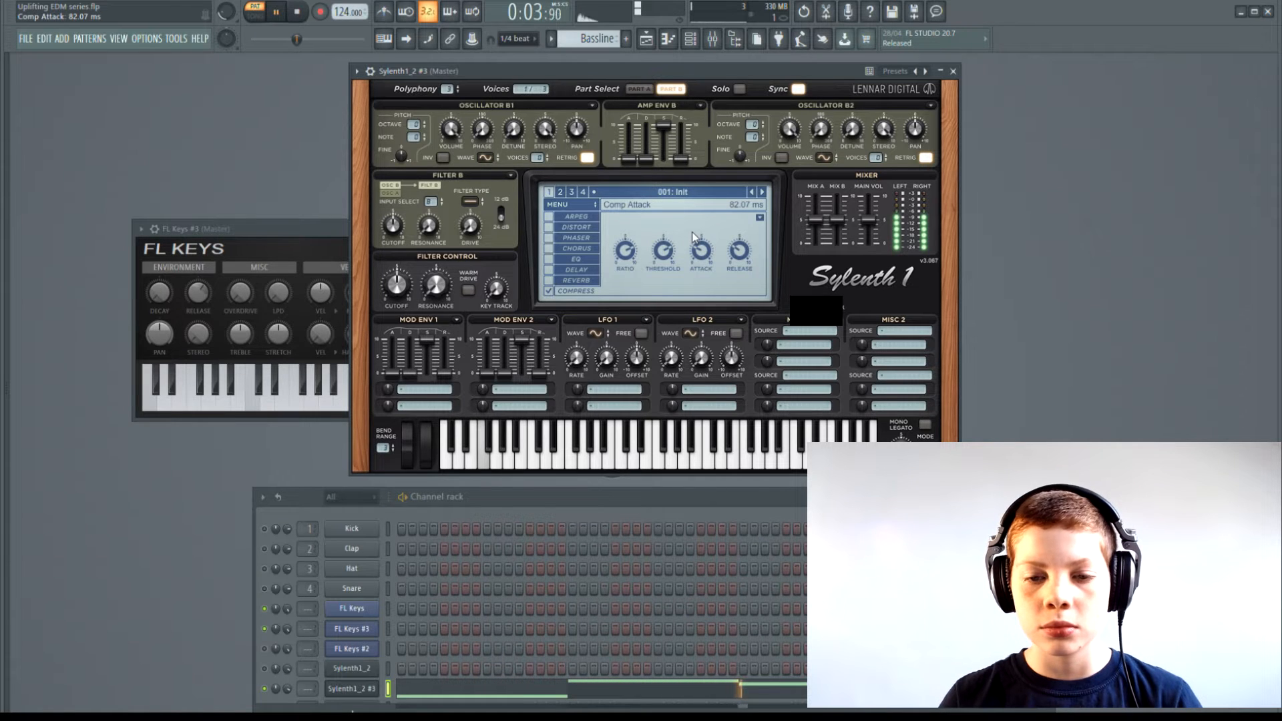
key(space)
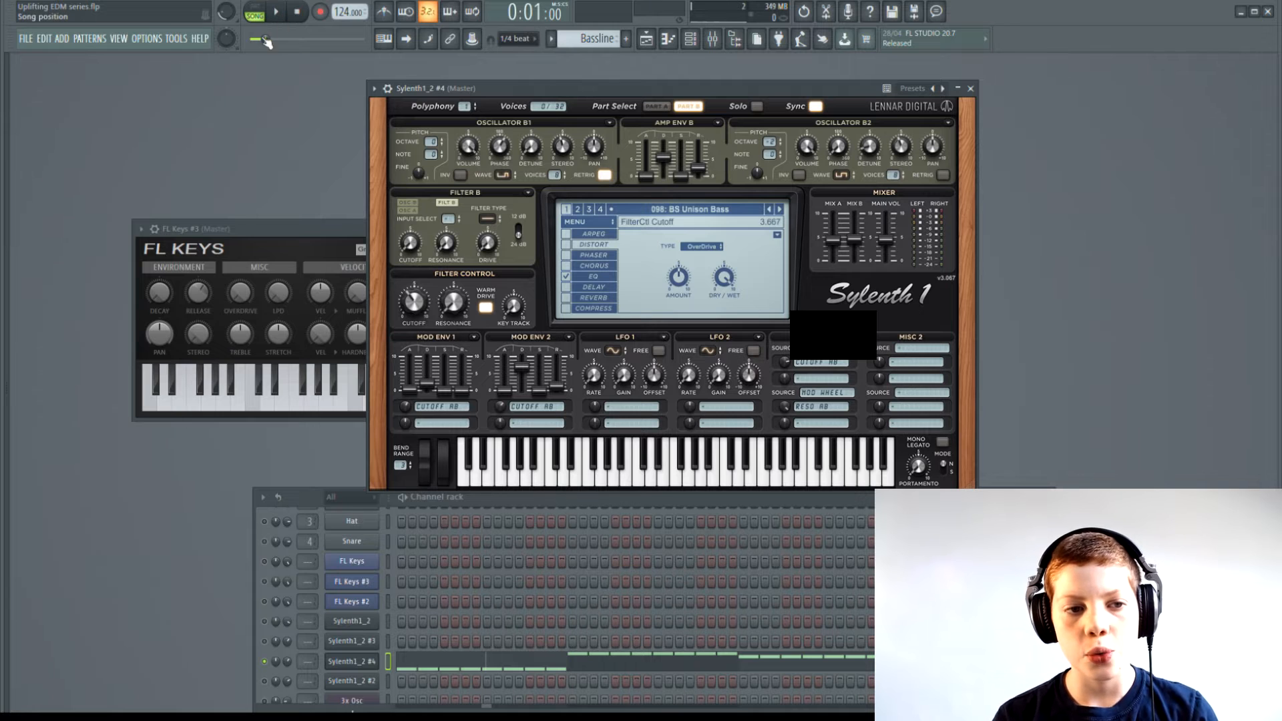
Step: Return the song position to the start, switch to pattern mode and audition the BS Unison Bass sound on the Bassline pattern
mouse_move(265, 39)
mouse_down()
mouse_move(357, 39)
mouse_move(250, 39)
mouse_up()
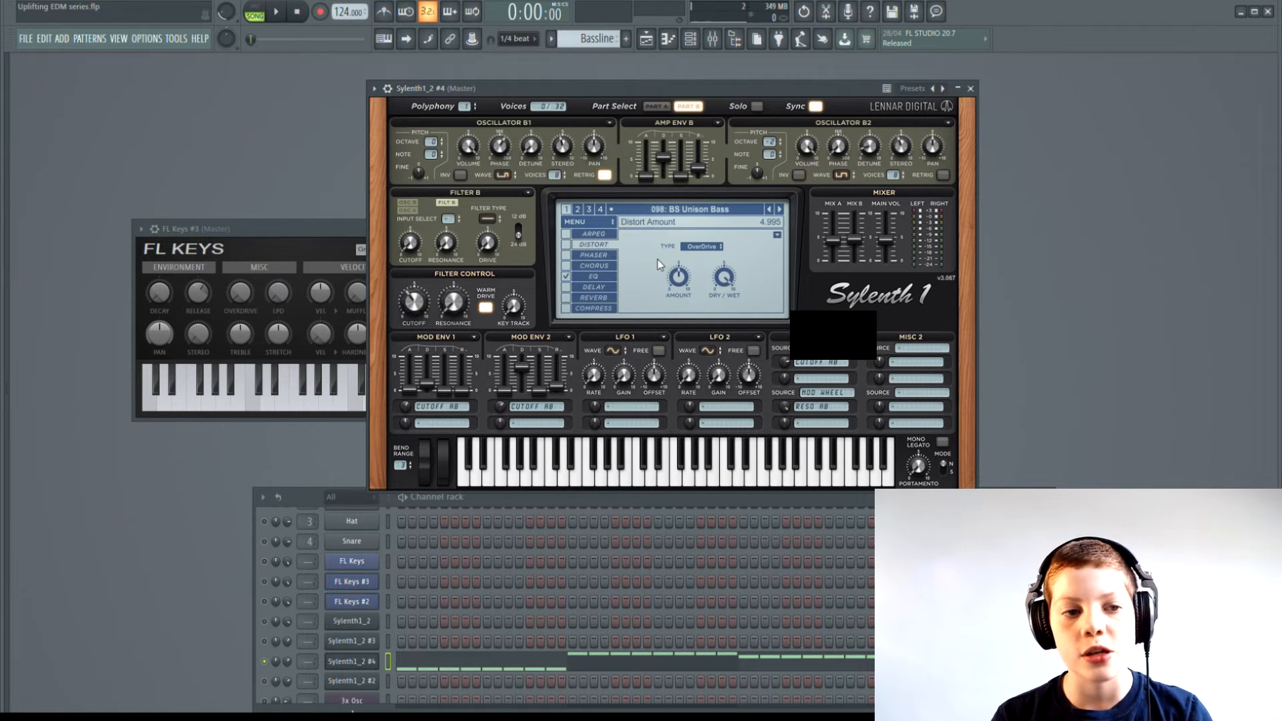
click(257, 13)
key(space)
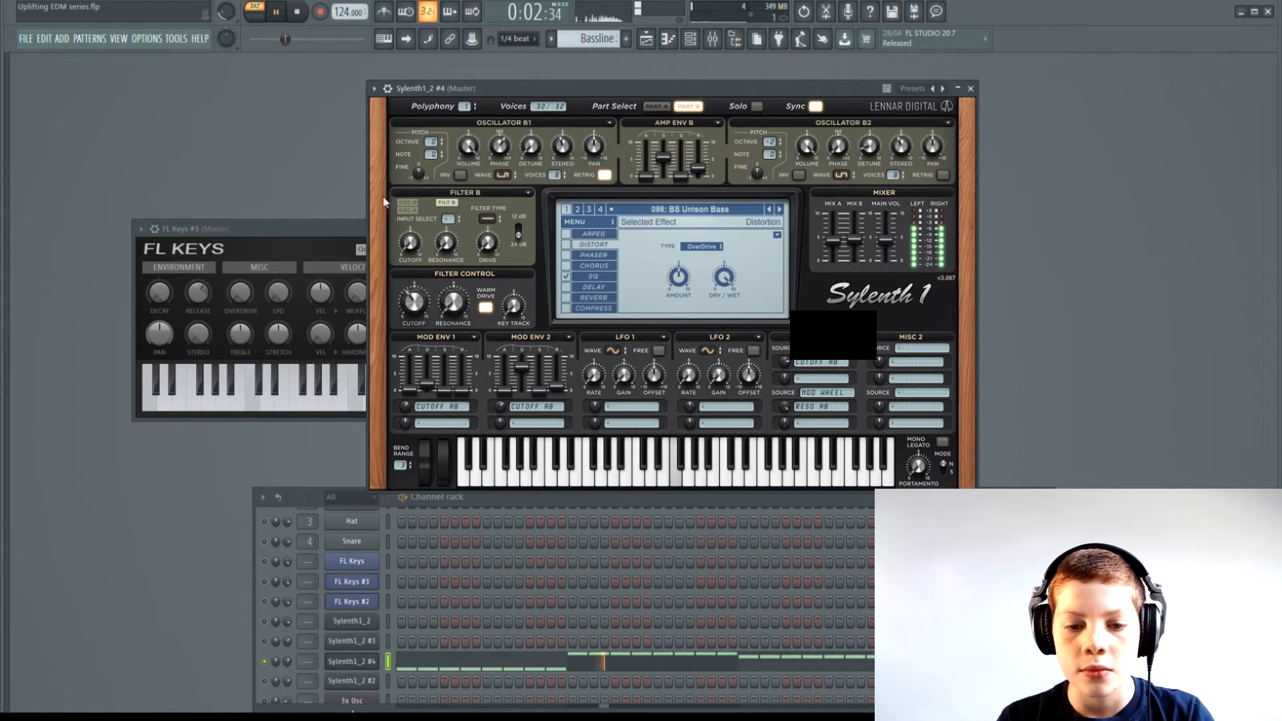
key(space)
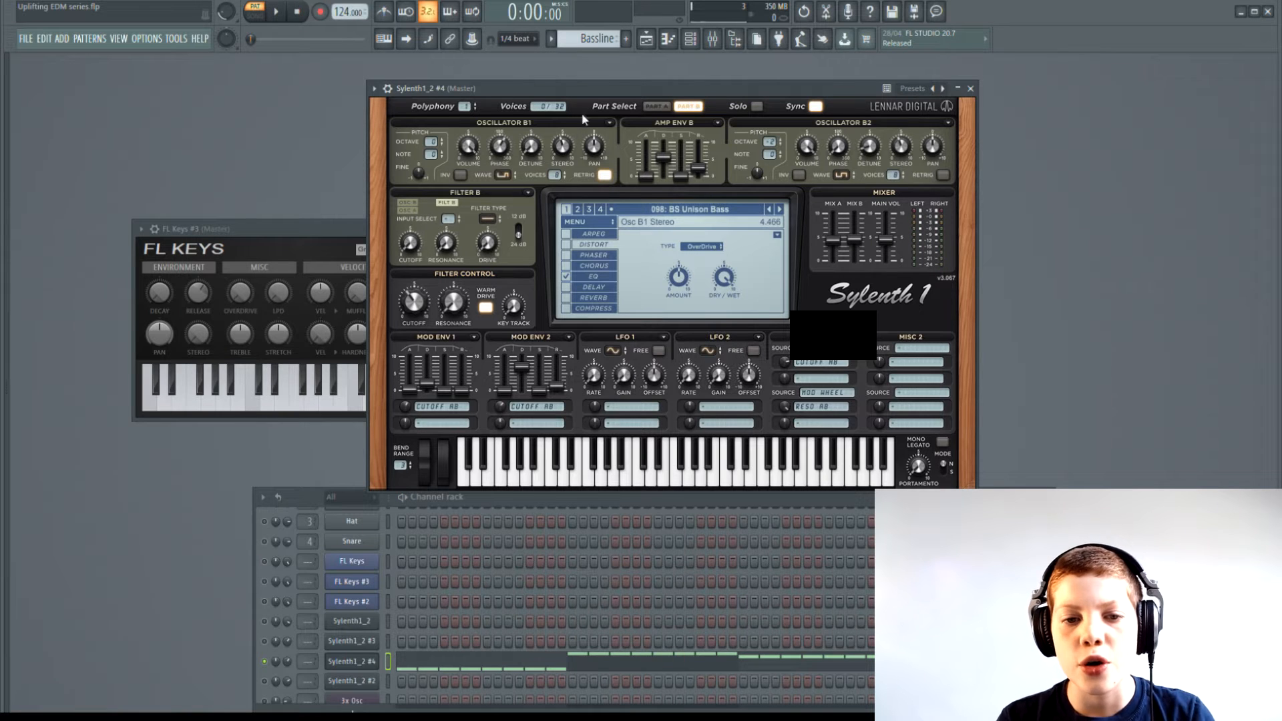
Step: Compare the oscillator and filter settings of Part A and Part B in the BS Unison Bass preset
click(654, 106)
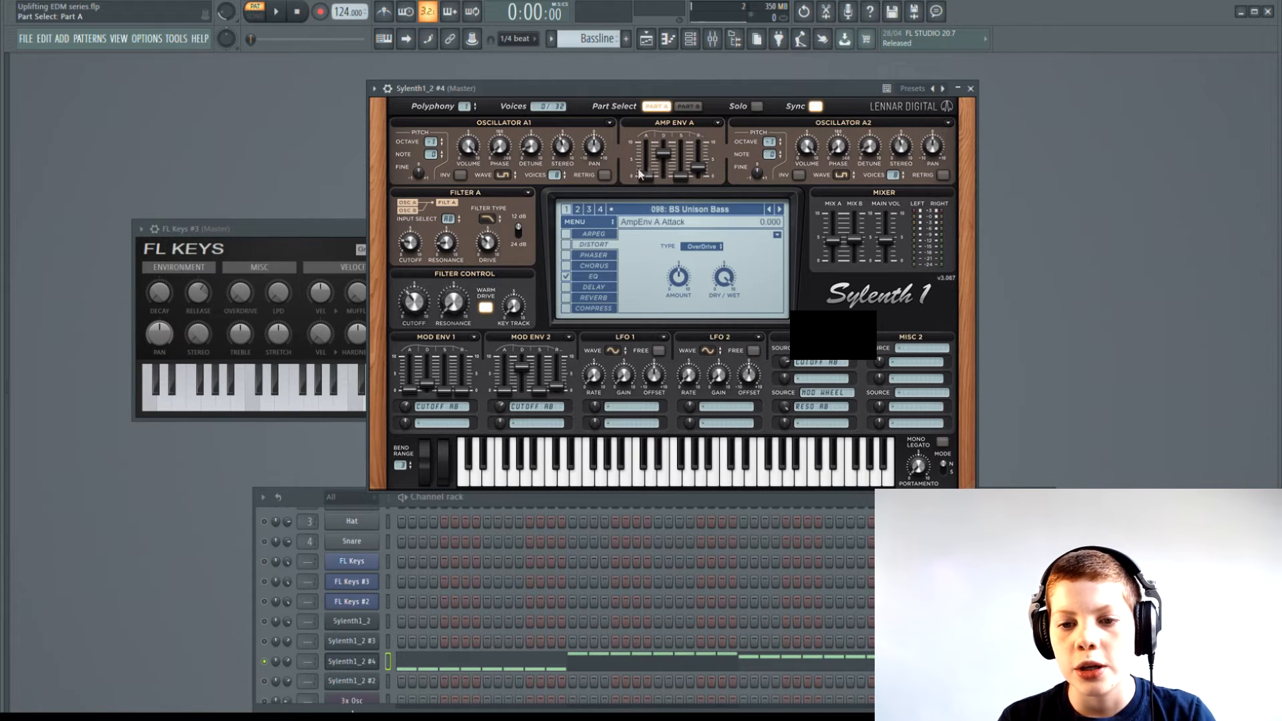
click(690, 107)
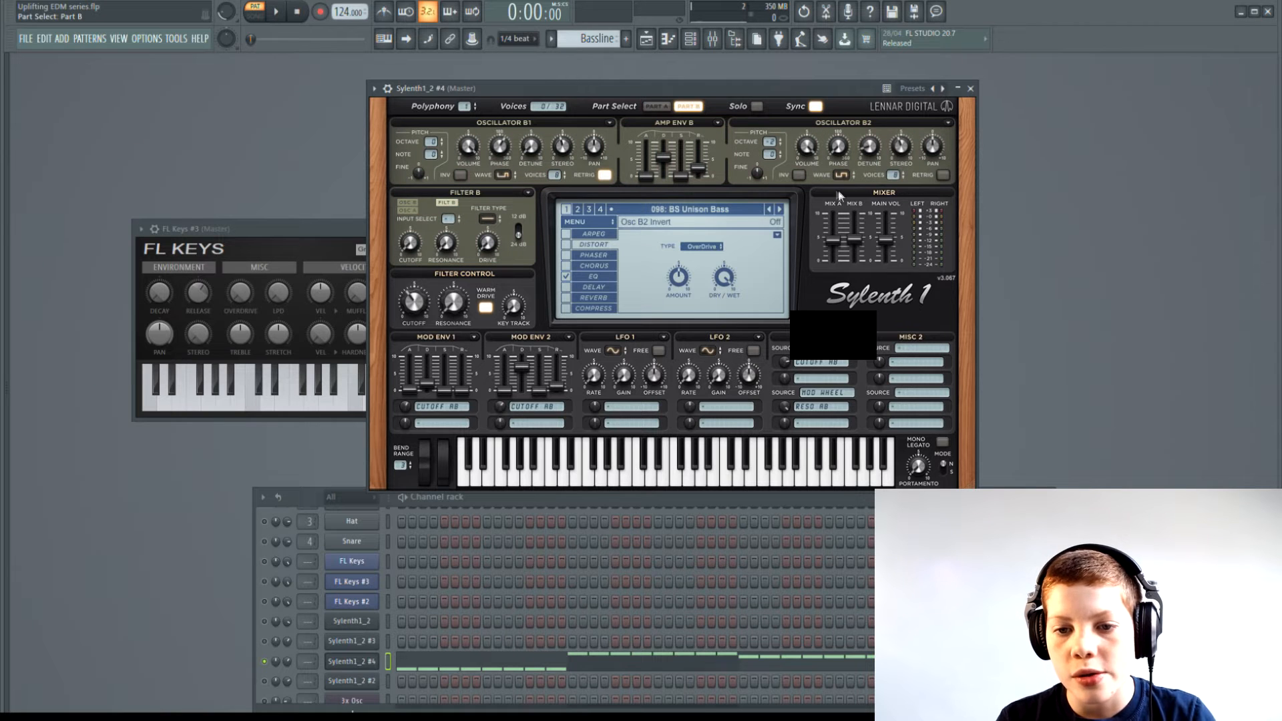
click(654, 106)
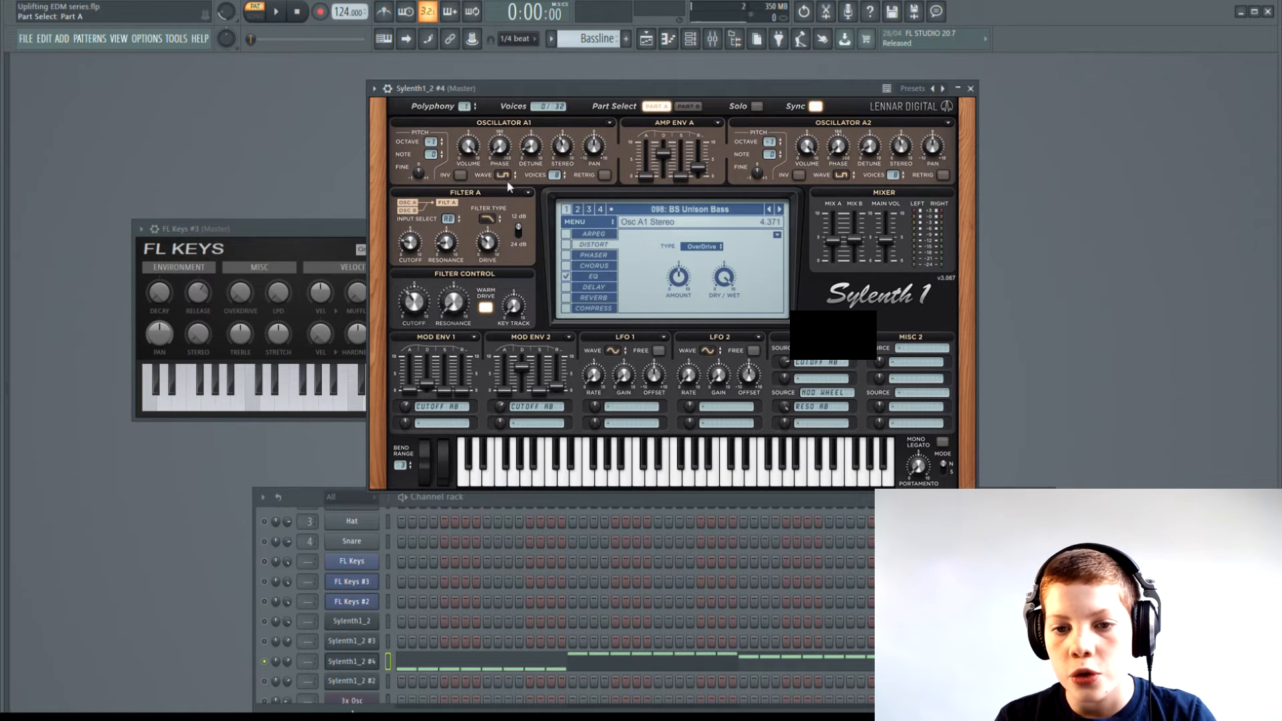
click(688, 106)
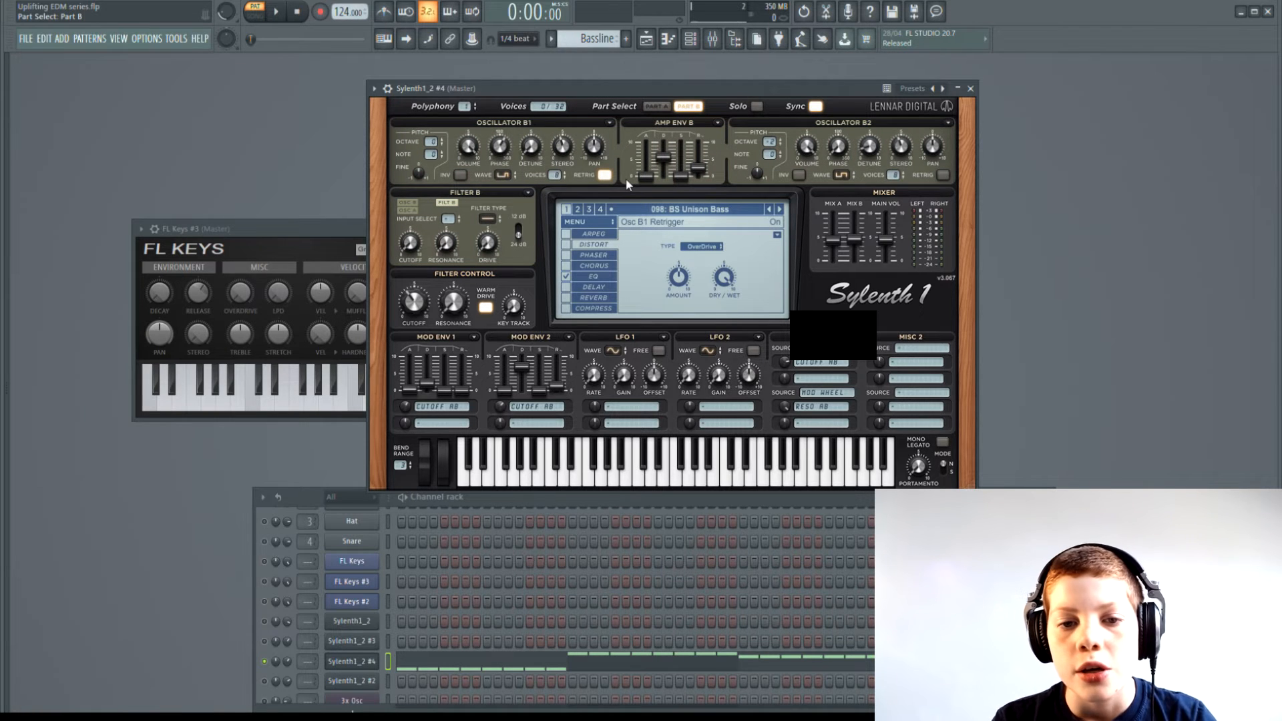
click(656, 107)
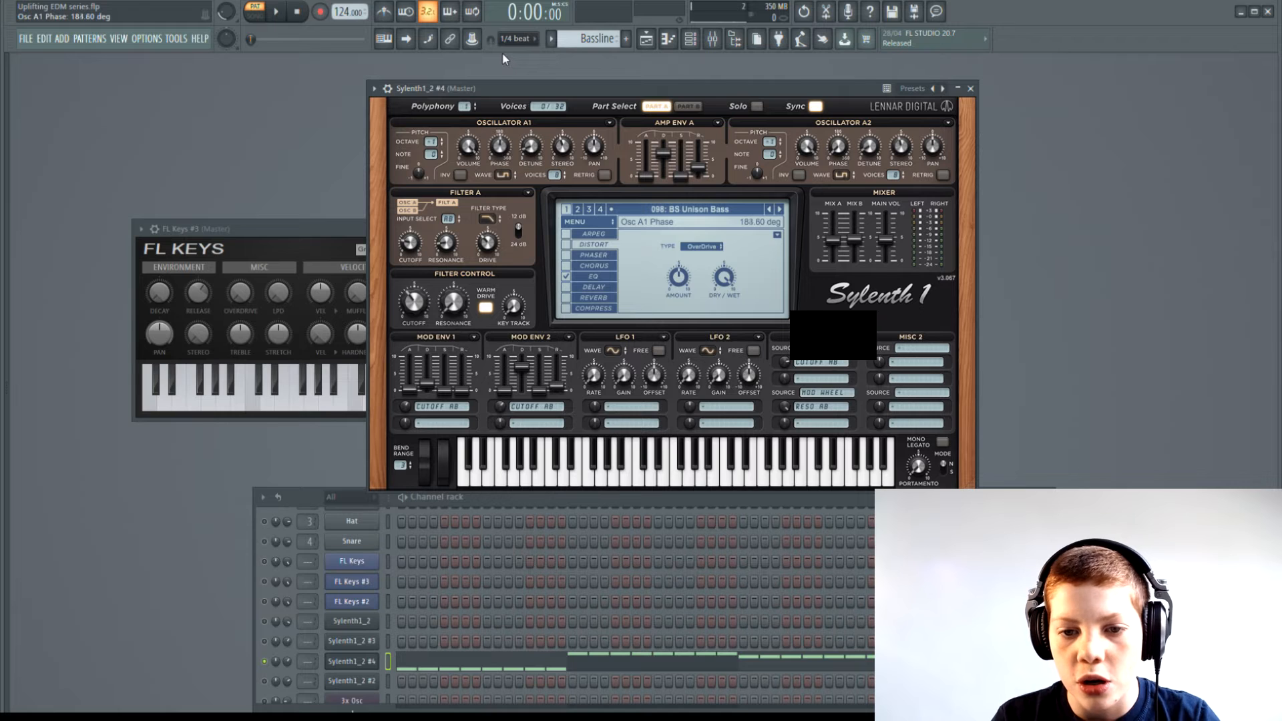
Step: Lower the Filter Control cutoff of the unison bass to 1.5 and audition the Bassline pattern
key(space)
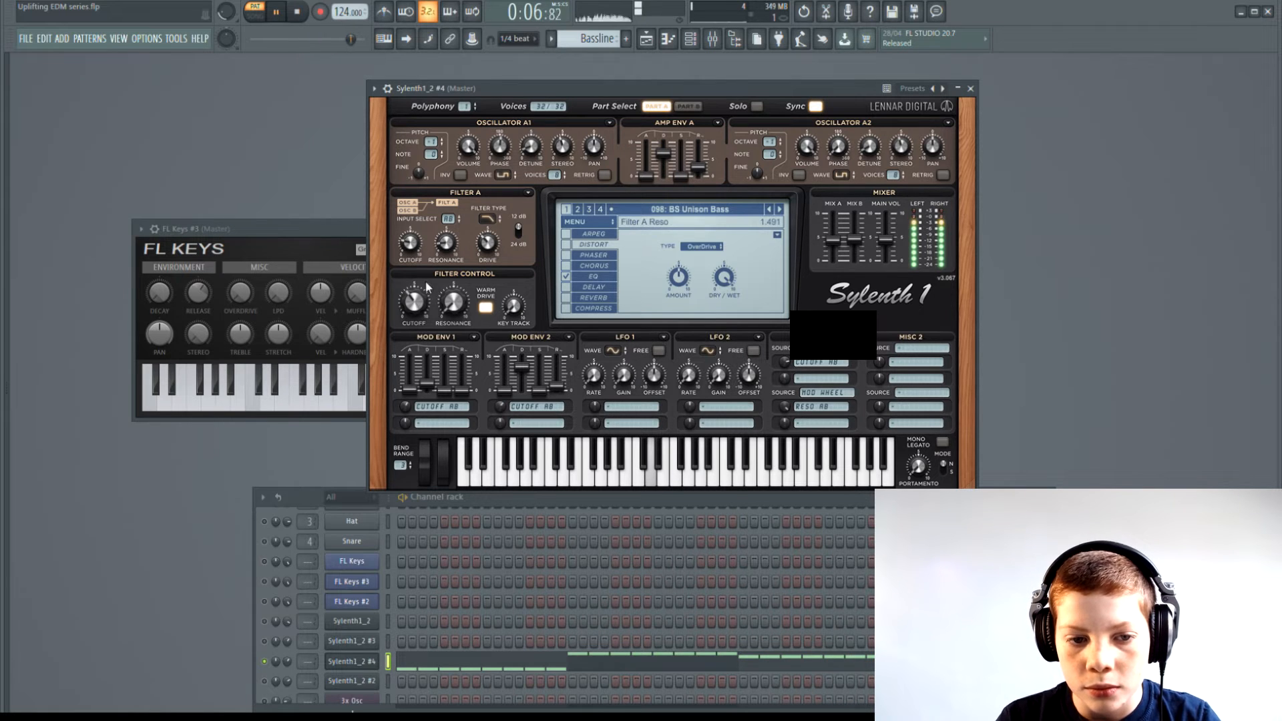
key(space)
drag(414, 302, 417, 307)
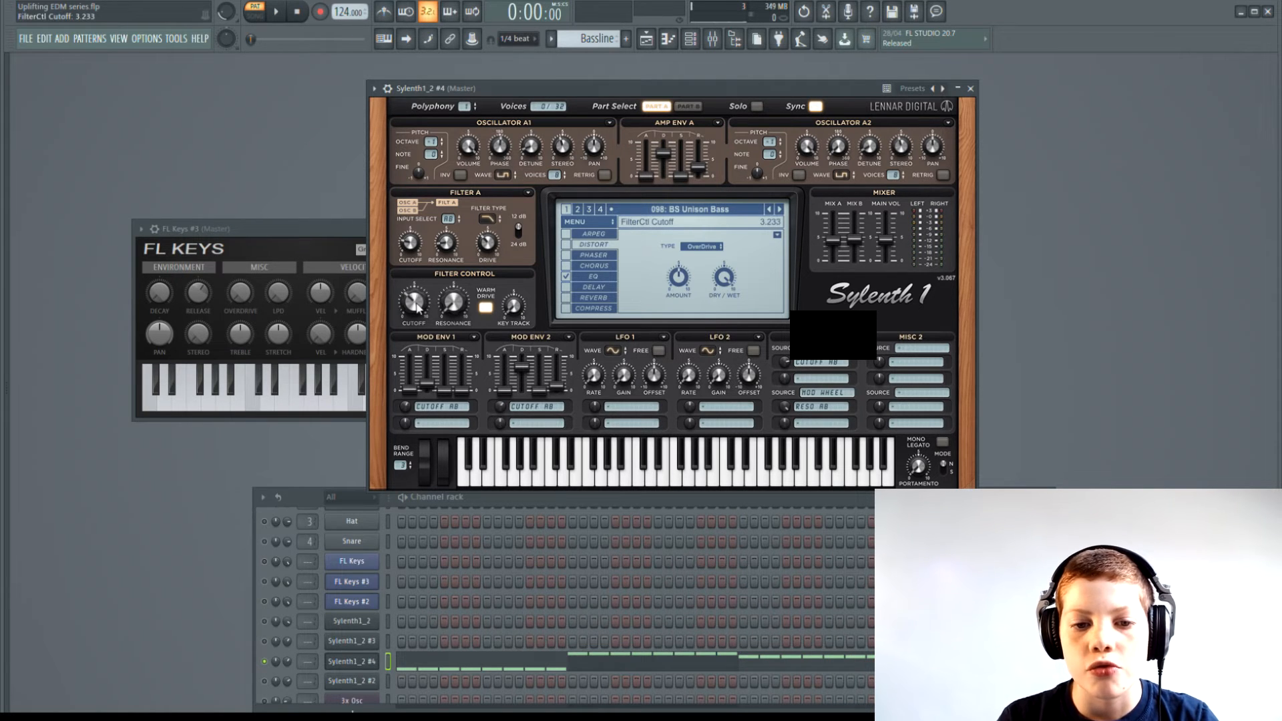
key(space)
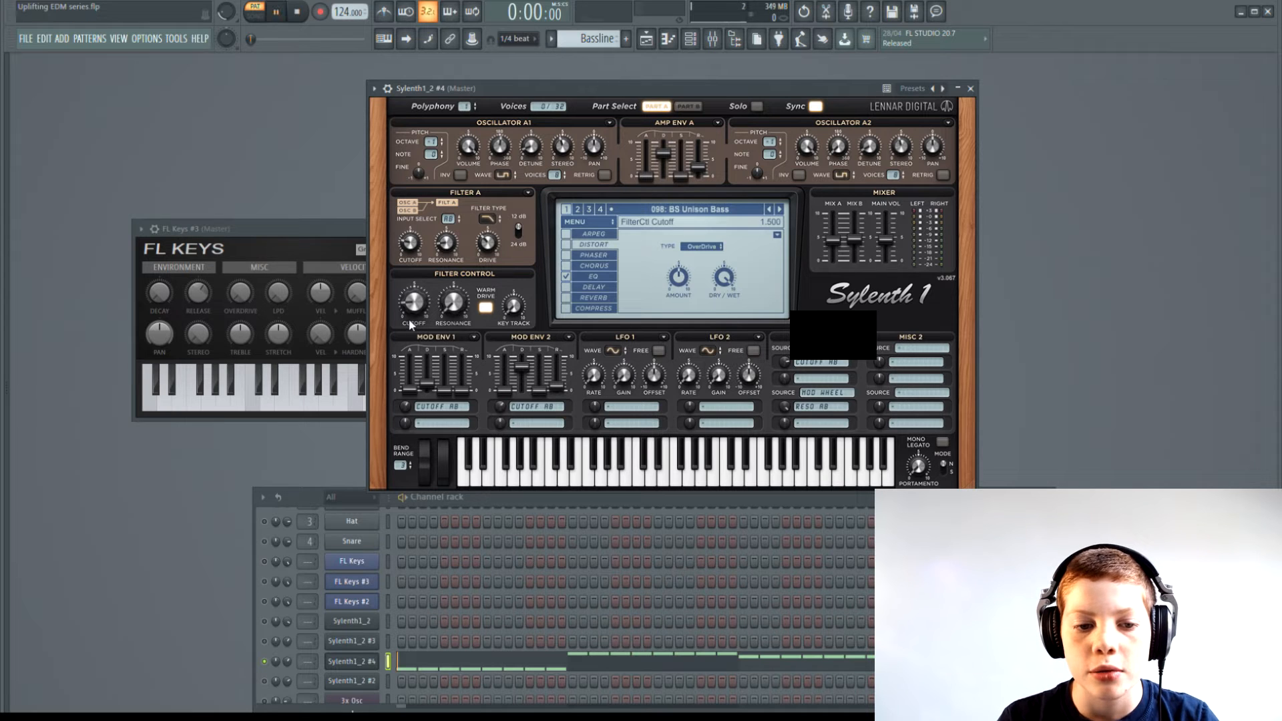
key(space)
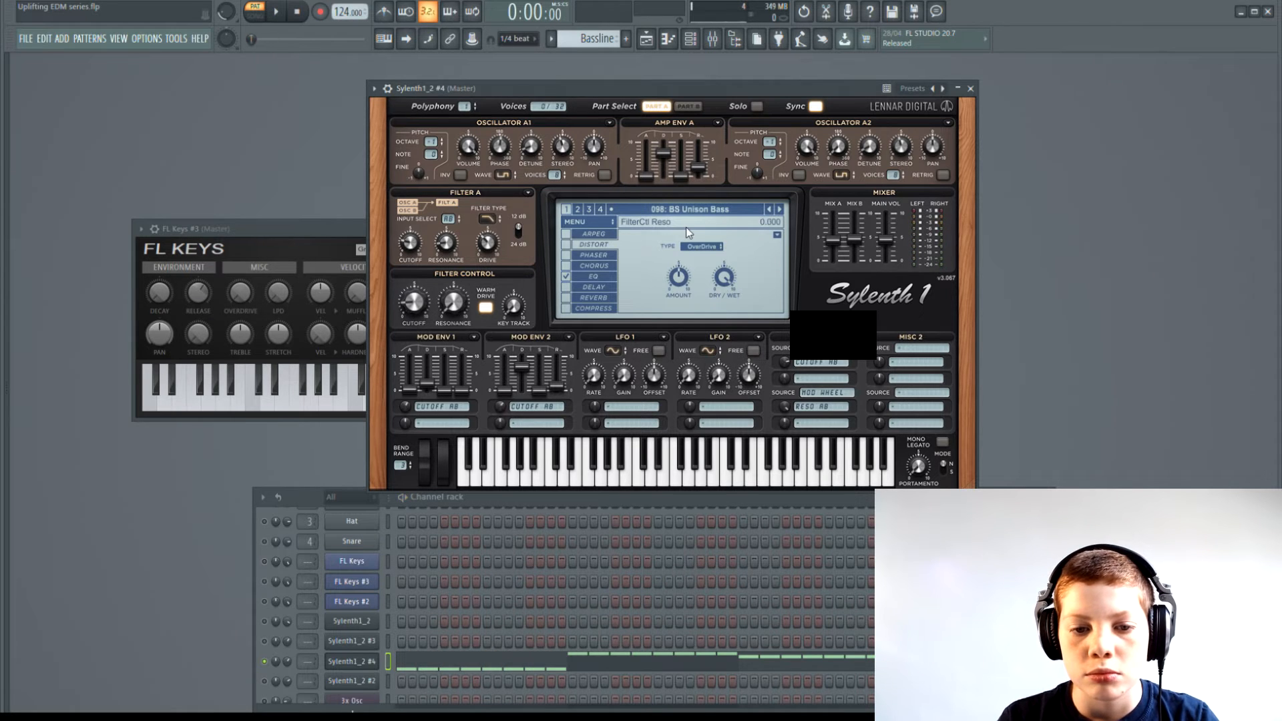
Step: Enable the distortion effect on the unison bass and adjust its amount while the Bassline pattern plays
key(space)
click(567, 246)
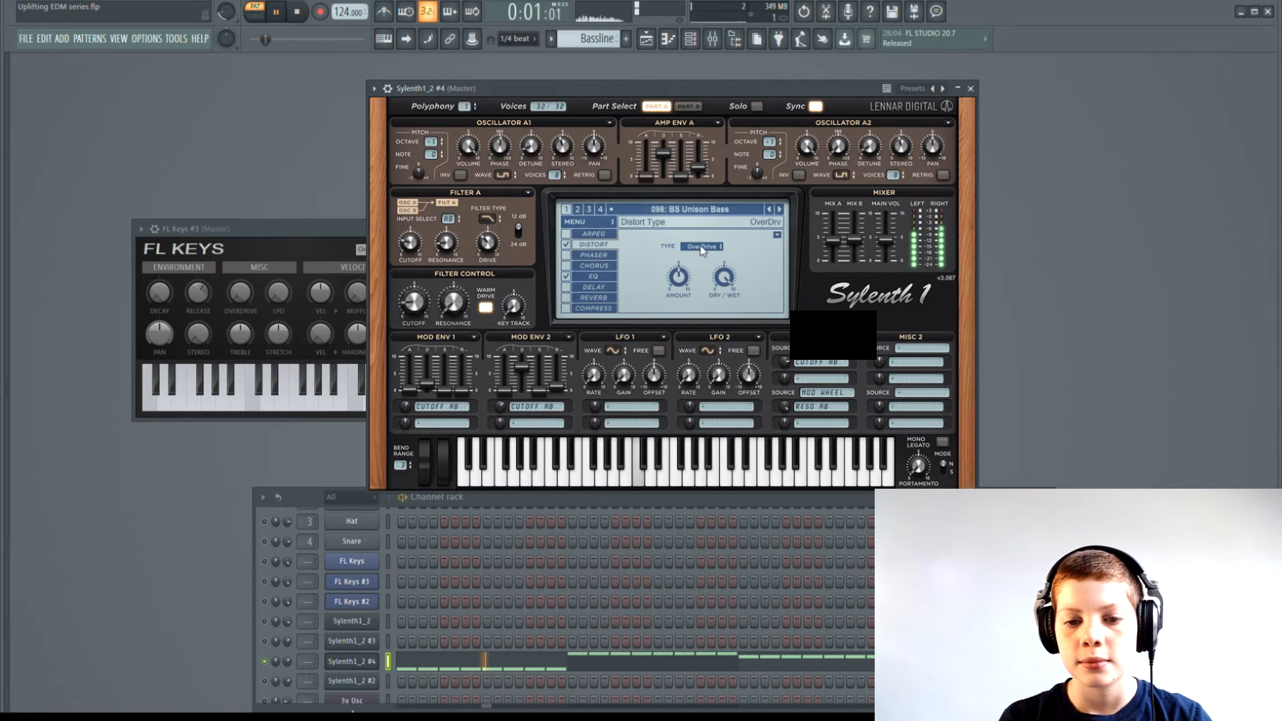
drag(680, 260, 733, 233)
key(space)
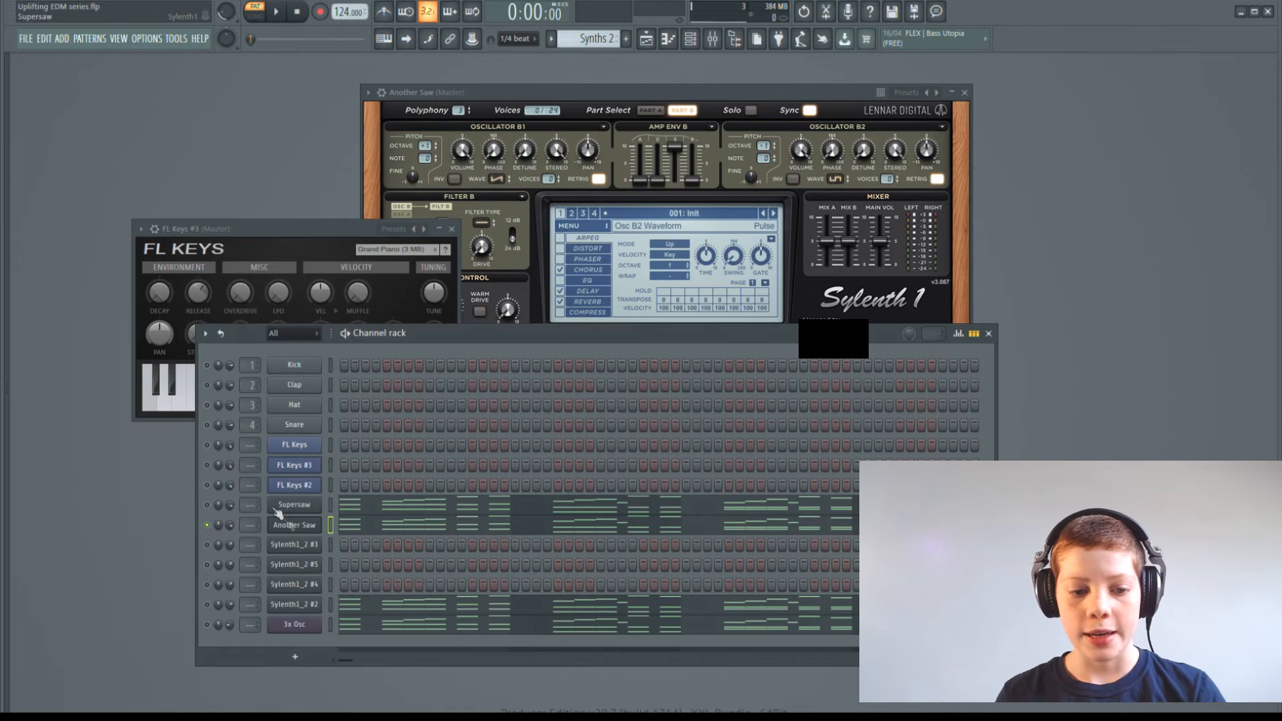
Step: Bring the Another Saw synth to the front and close the channel rack
click(295, 524)
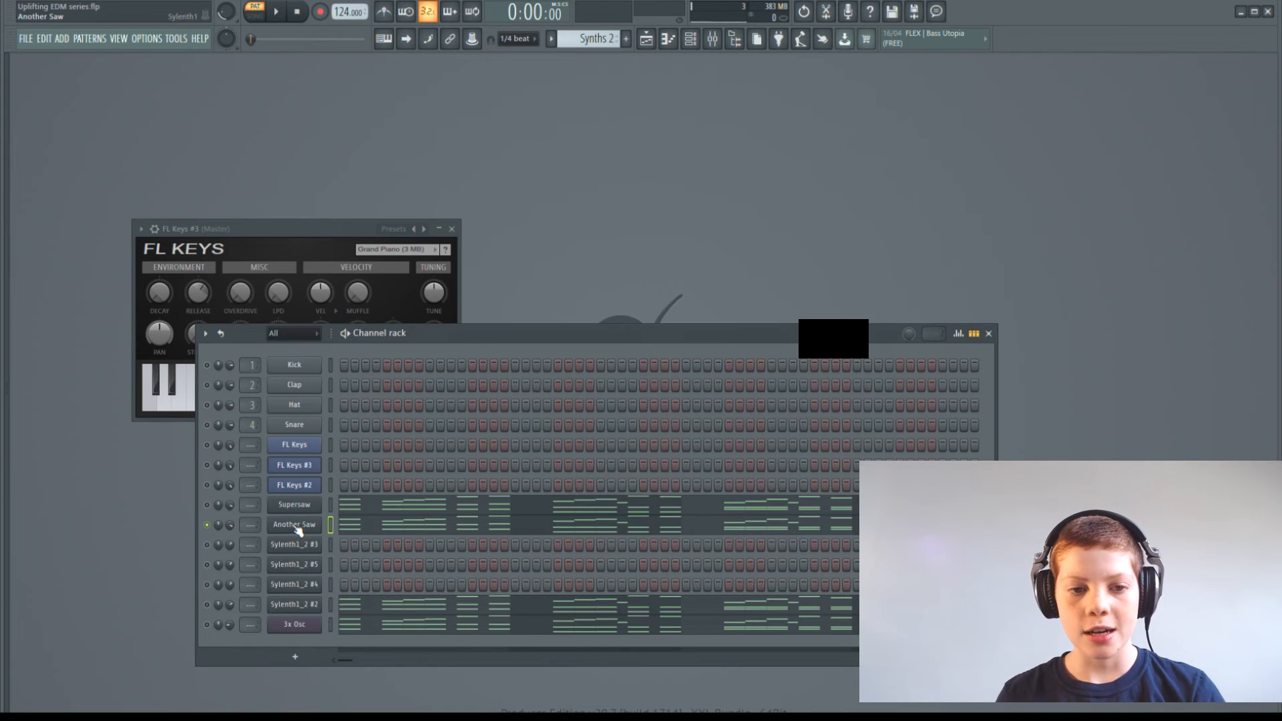
click(294, 525)
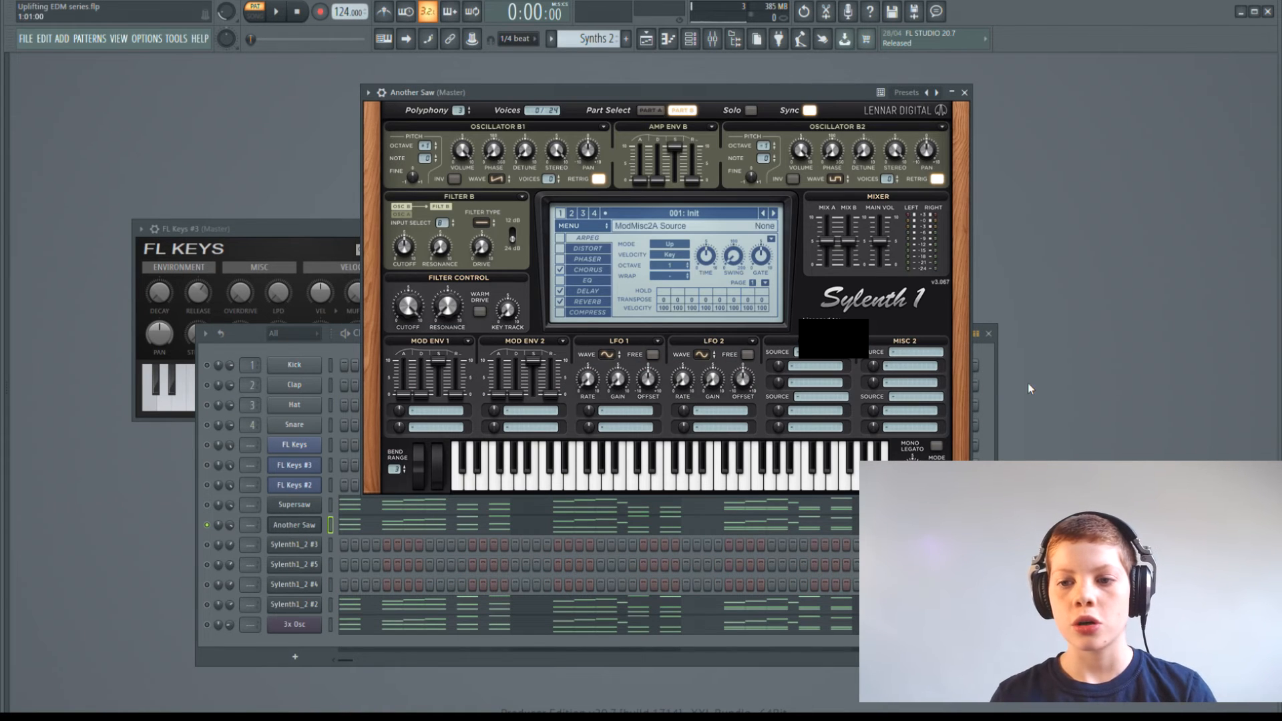
click(999, 338)
click(988, 334)
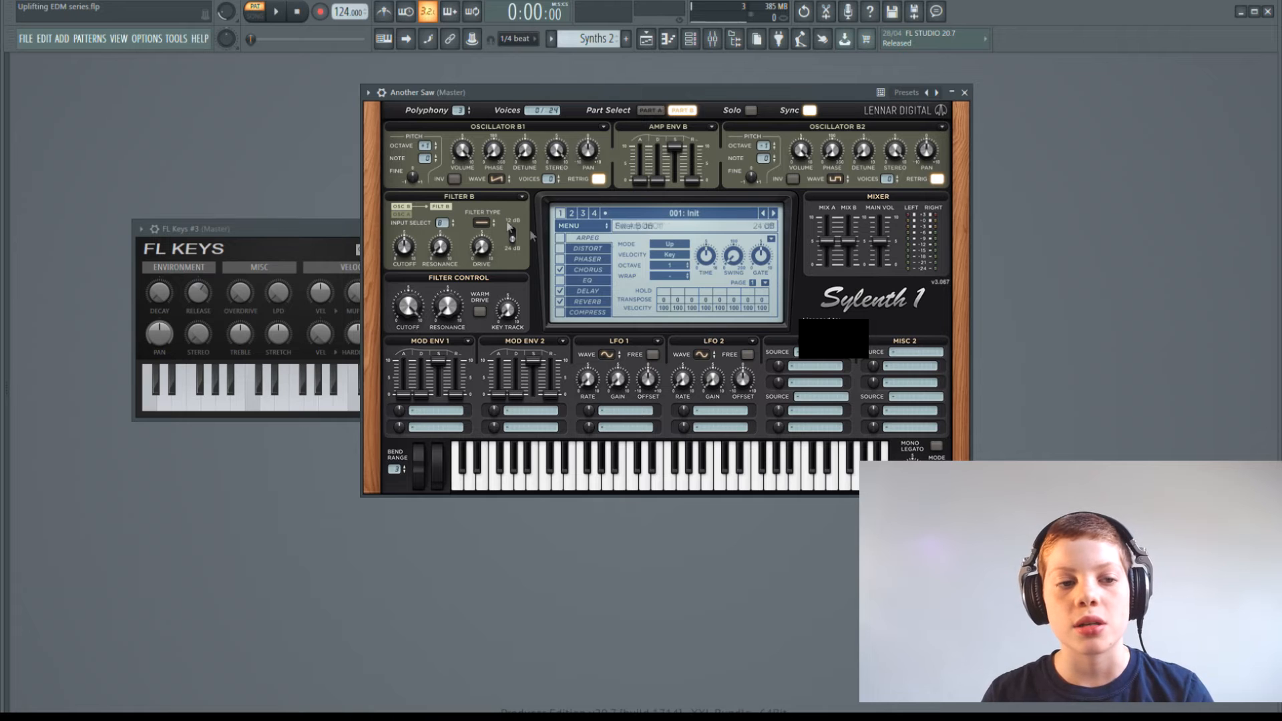
Step: Set Oscillator B2's waveform to Saw in the Another Saw synth and audition the Synths 2 pattern
key(space)
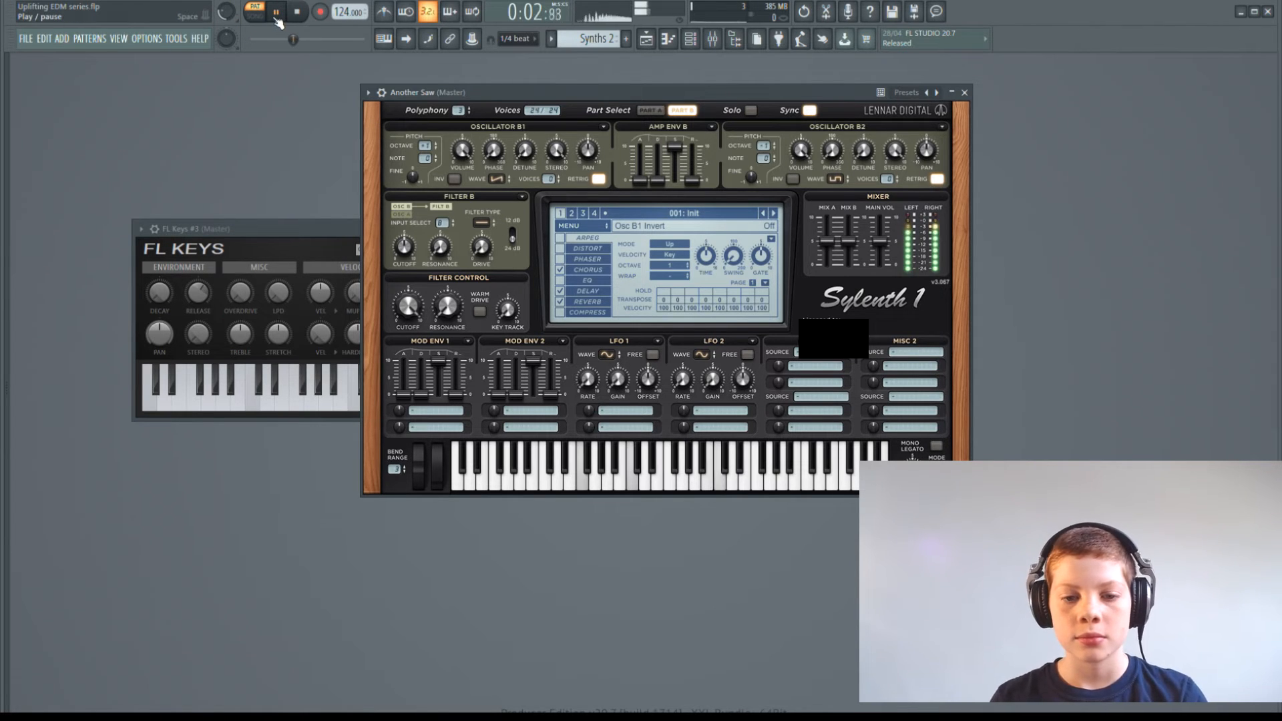
key(space)
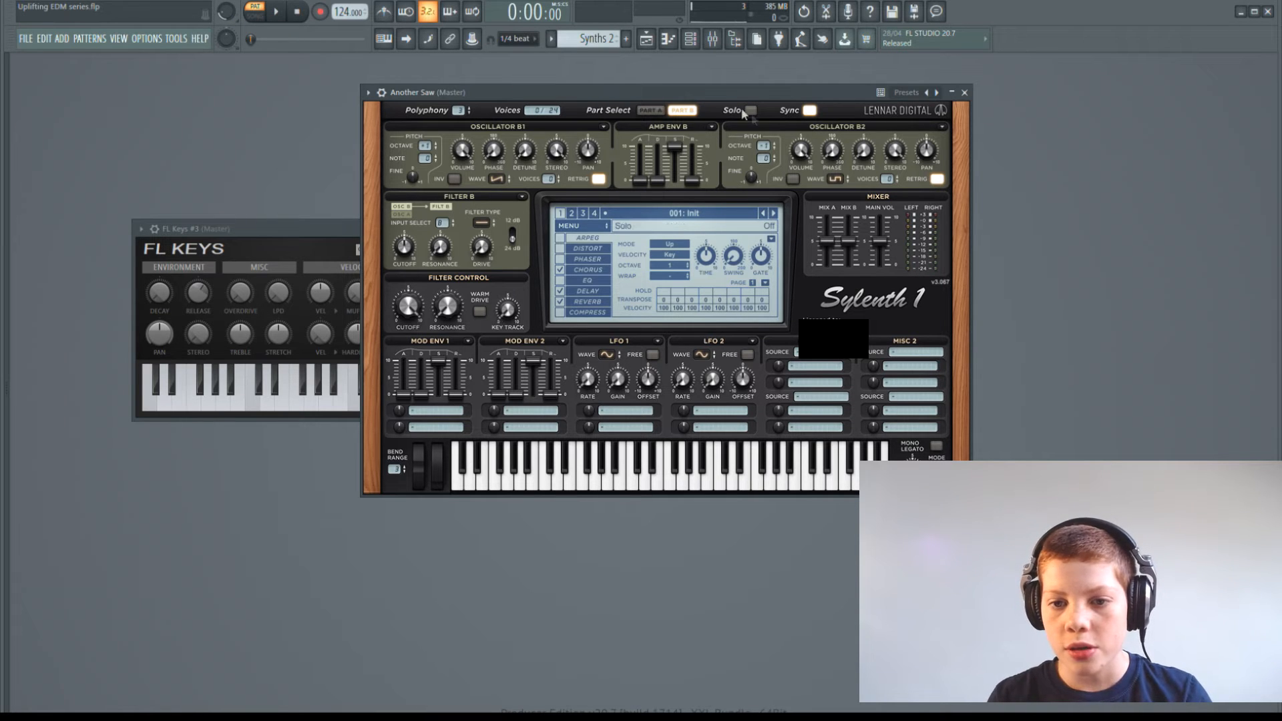
click(834, 179)
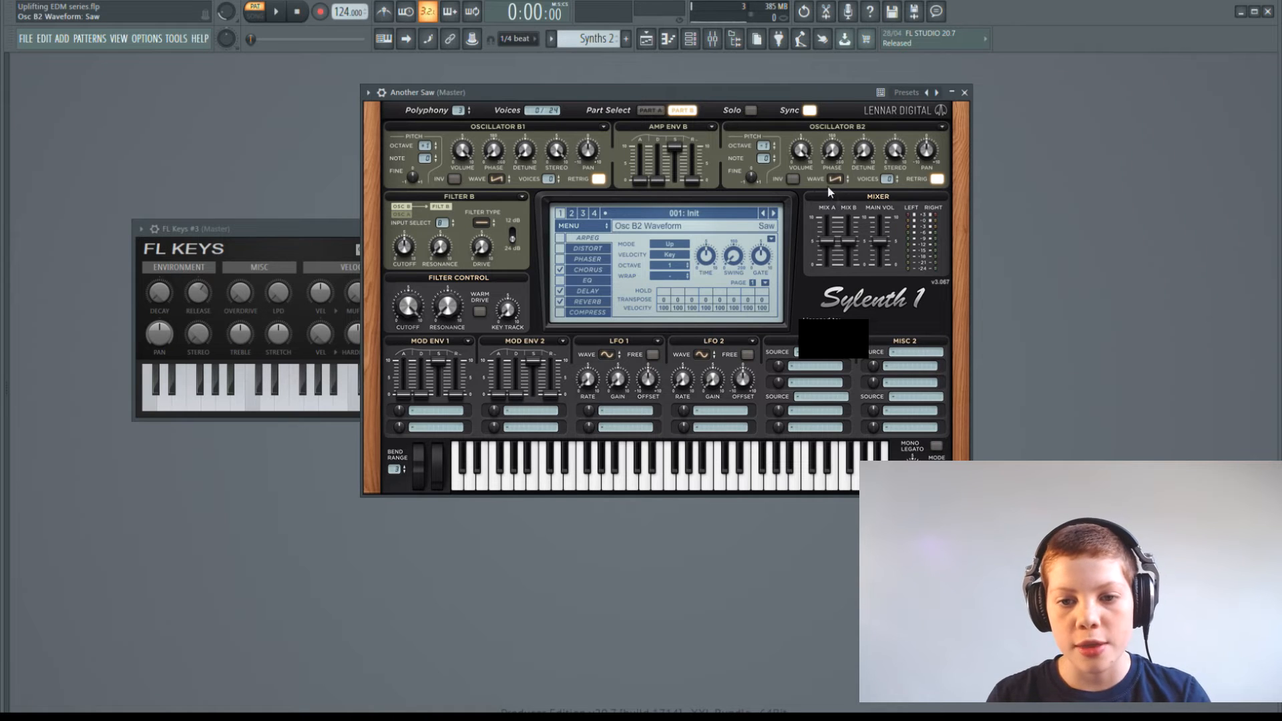
key(space)
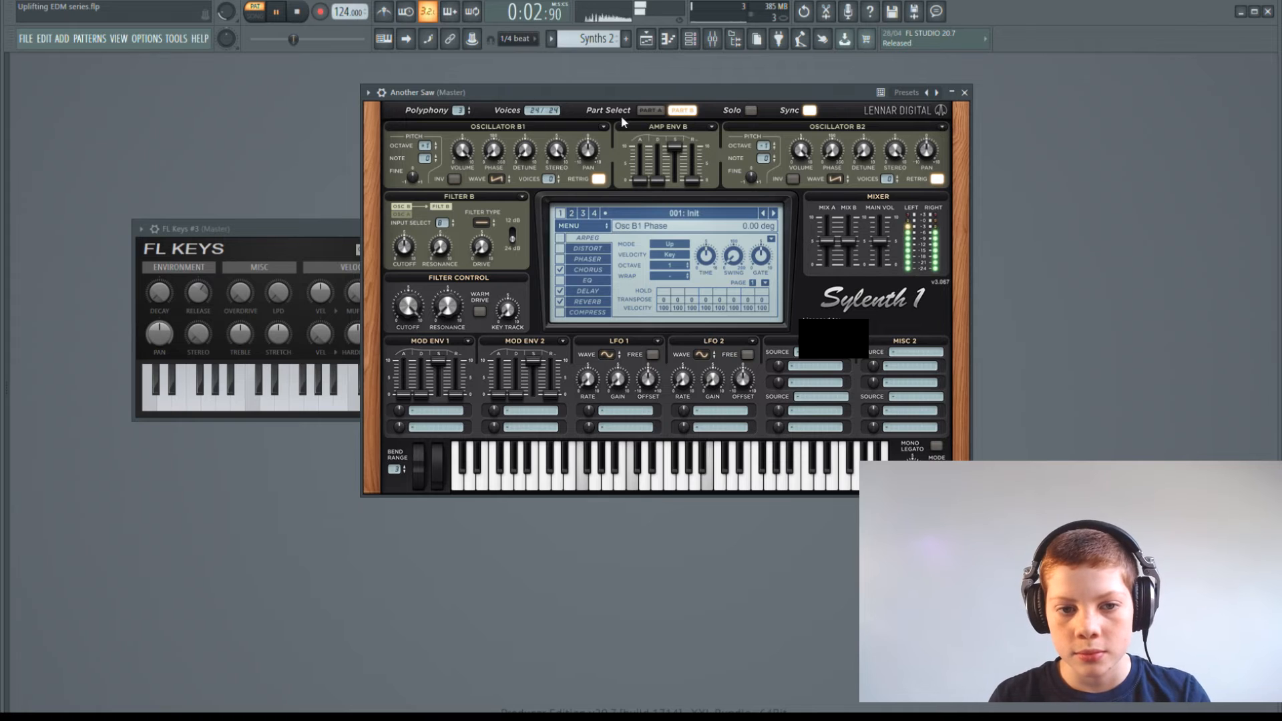
Step: In Part A, set Oscillator A1's phase to 63.6 deg and detune to 2.533 while auditioning the pattern
click(651, 110)
key(space)
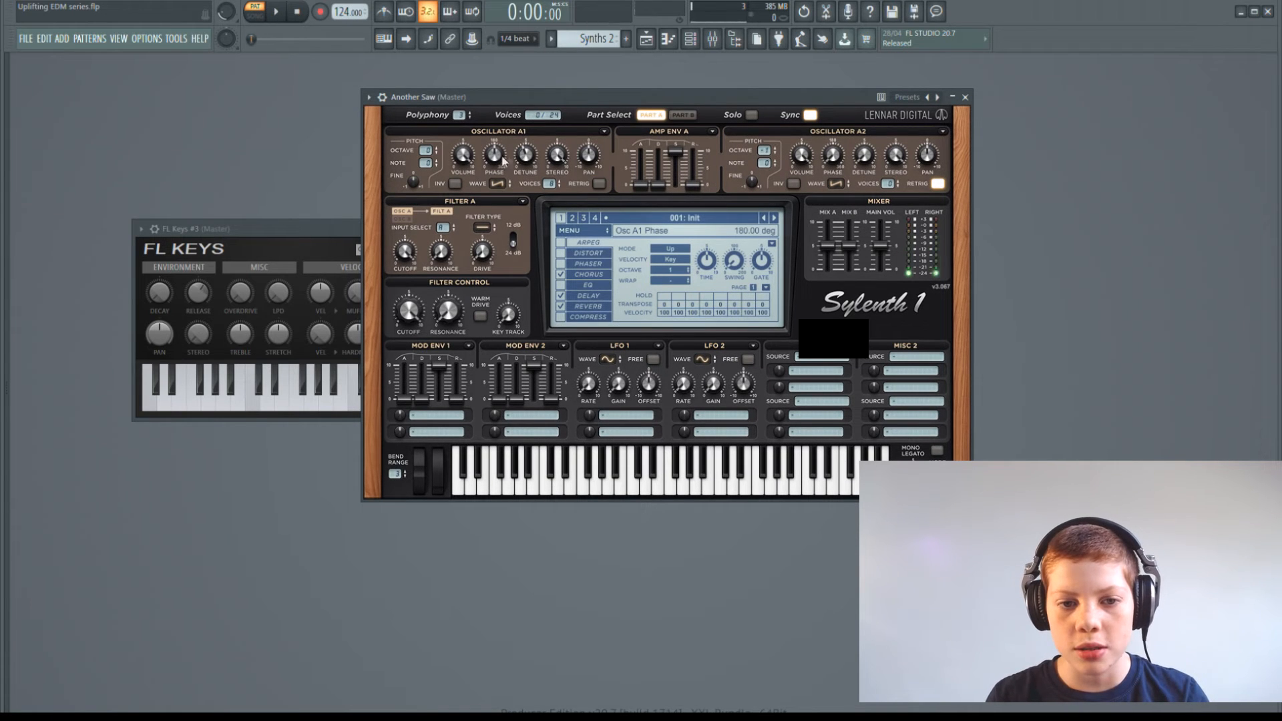
mouse_move(527, 158)
mouse_down()
mouse_move(534, 187)
mouse_move(522, 157)
mouse_up()
key(space)
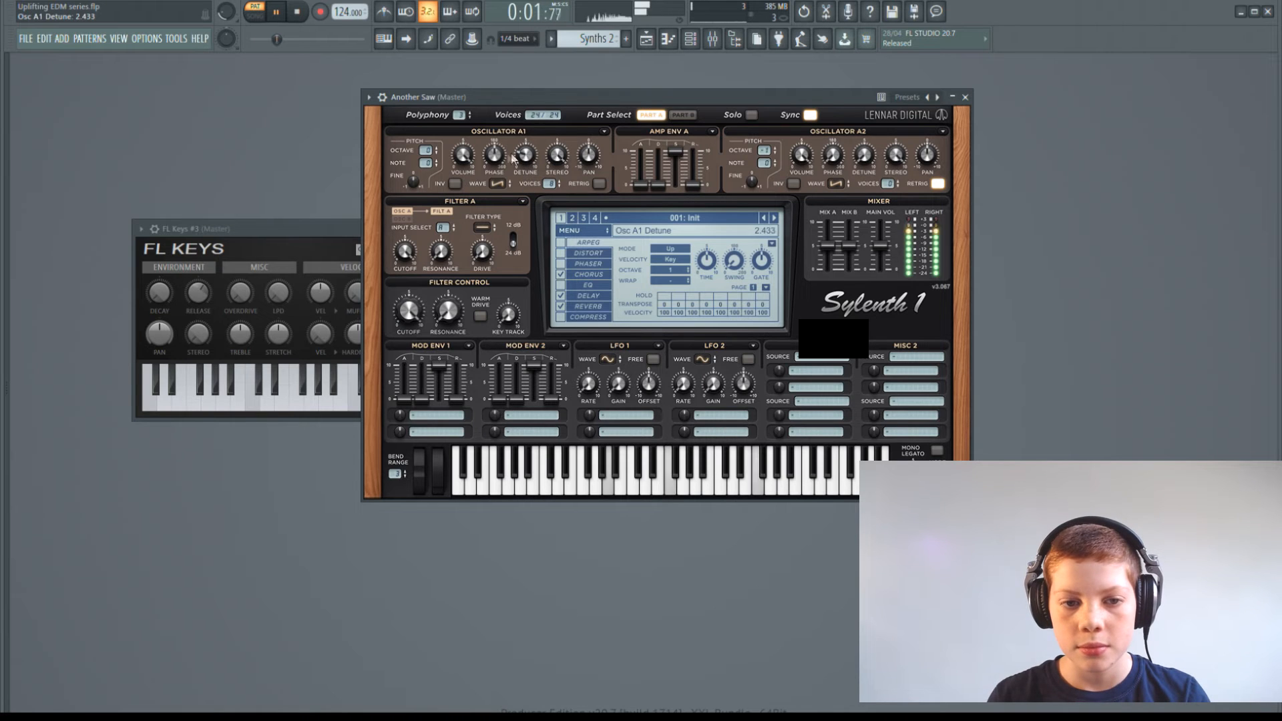
drag(496, 156, 575, 404)
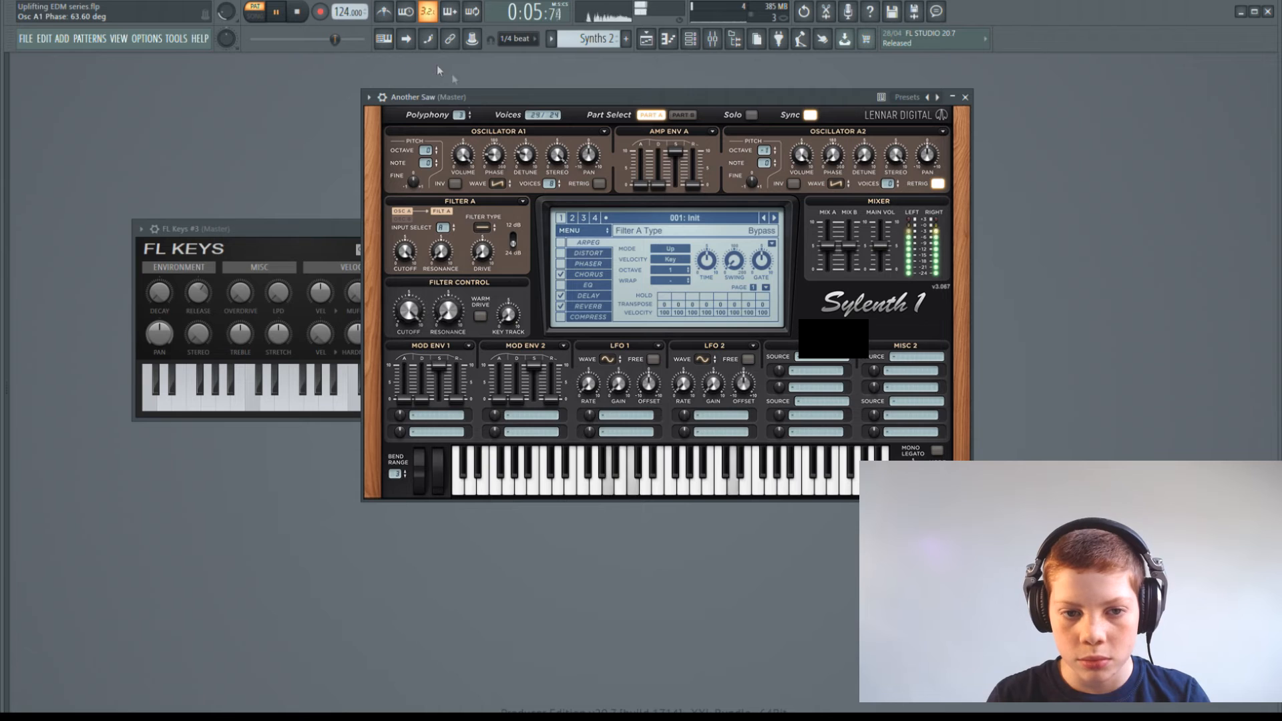
drag(524, 146, 518, 167)
key(space)
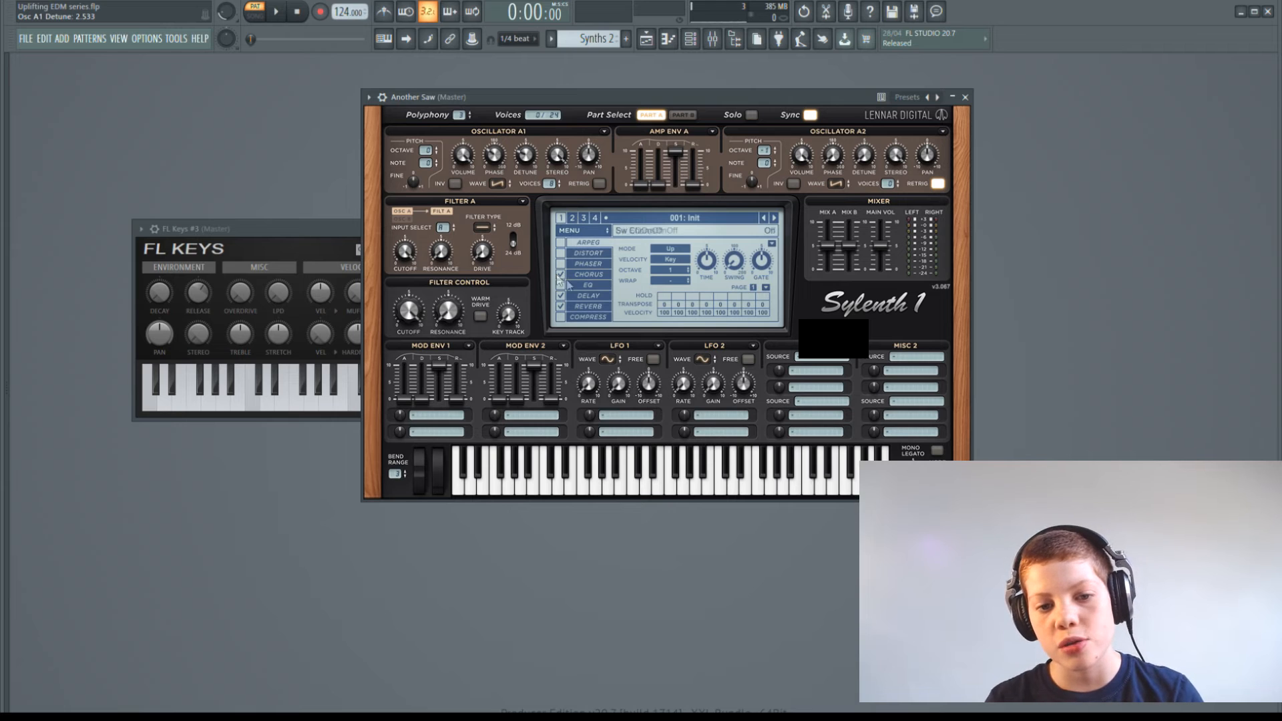
Step: Disable the chorus and enable the compressor on the Another Saw synth, auditioning the Synths 2 pattern
click(560, 275)
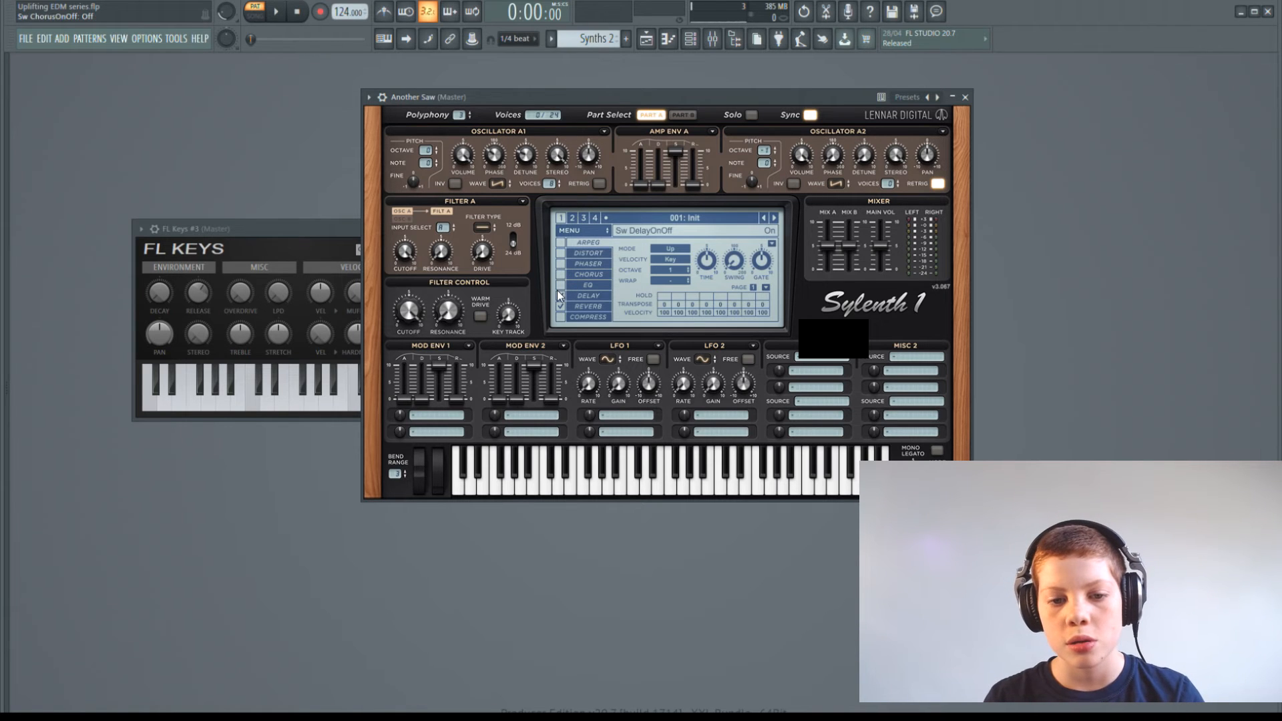
key(space)
click(561, 318)
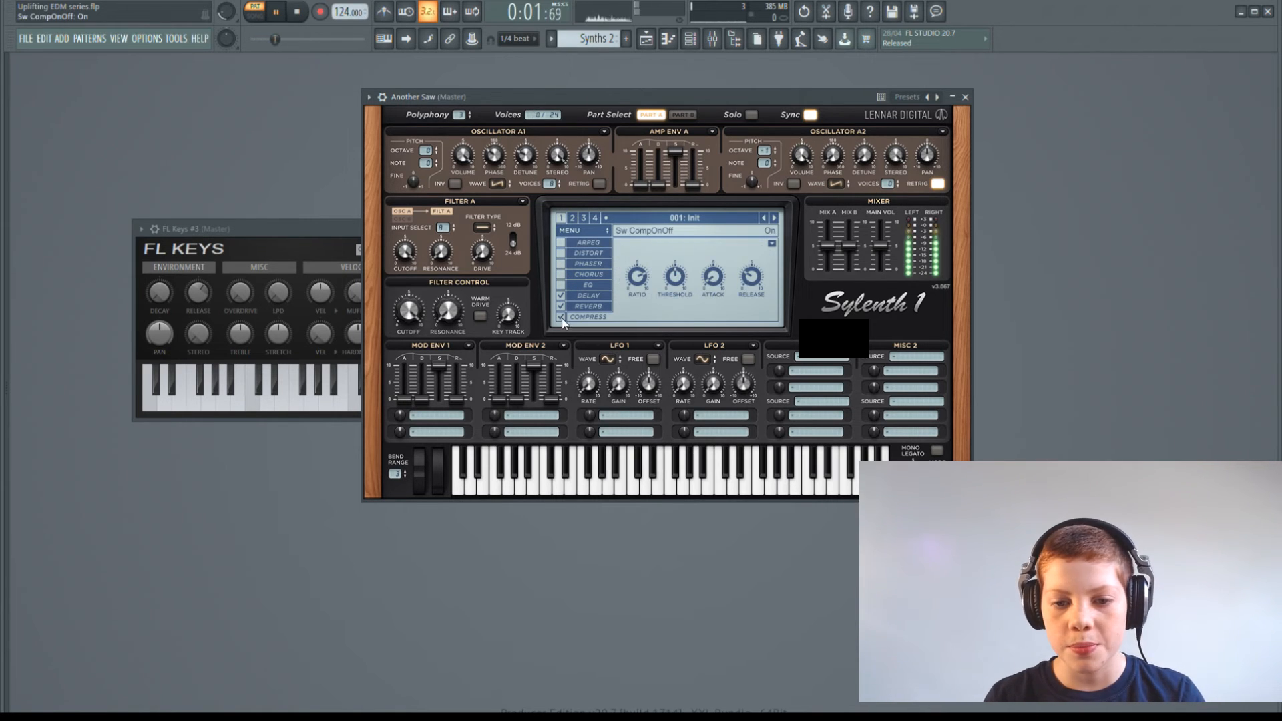
key(space)
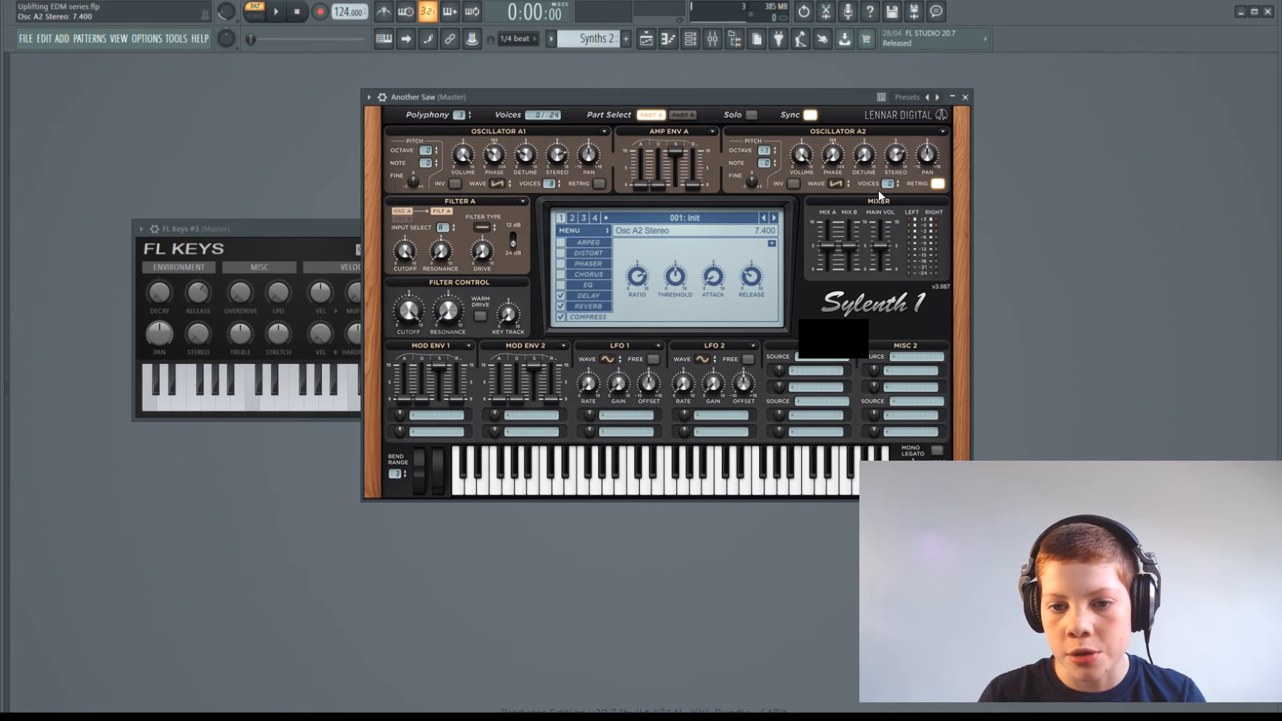
key(space)
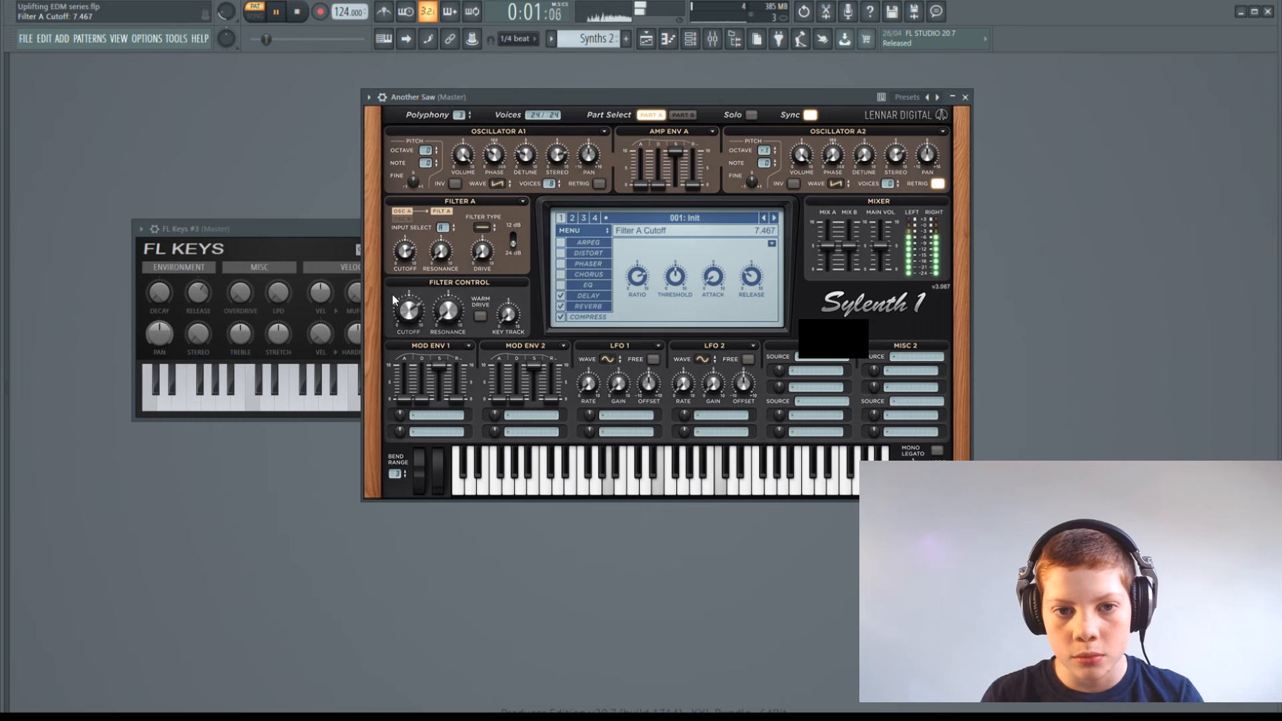
key(space)
Step: Switch to the Synthesisers pattern and unmute the Supersaw channel in the channel rack to audition it
click(559, 69)
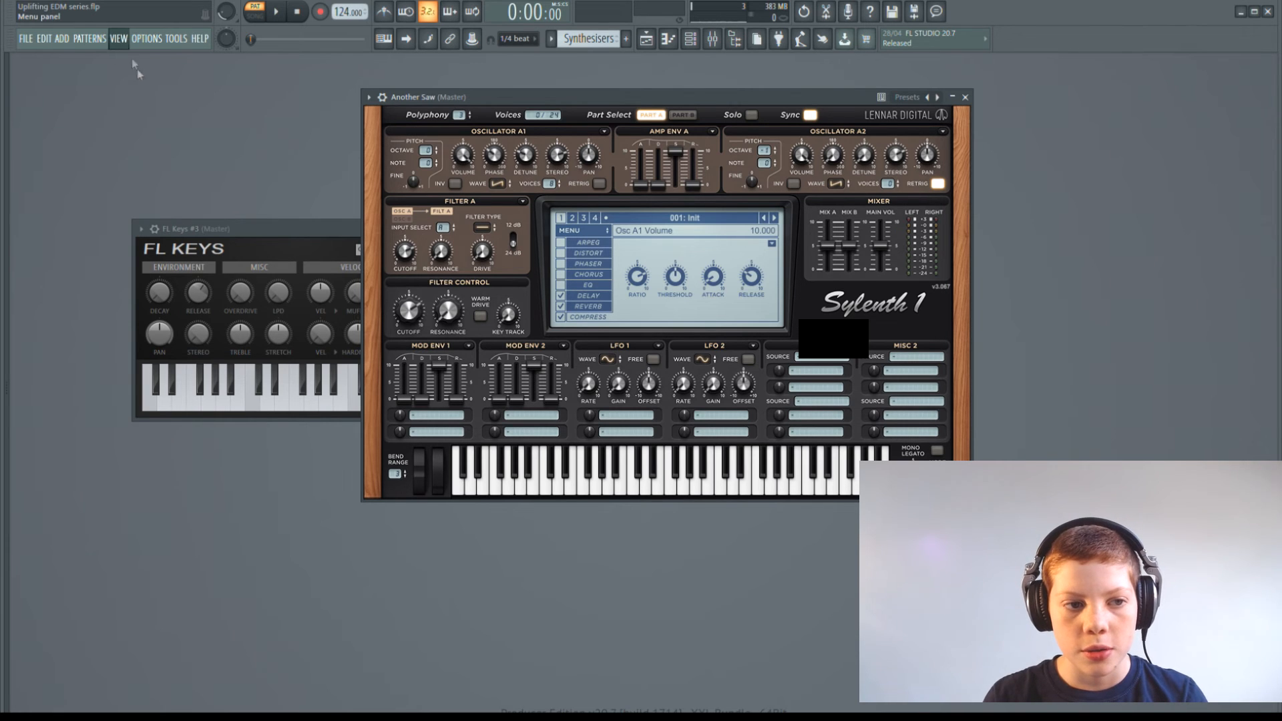
key(F6)
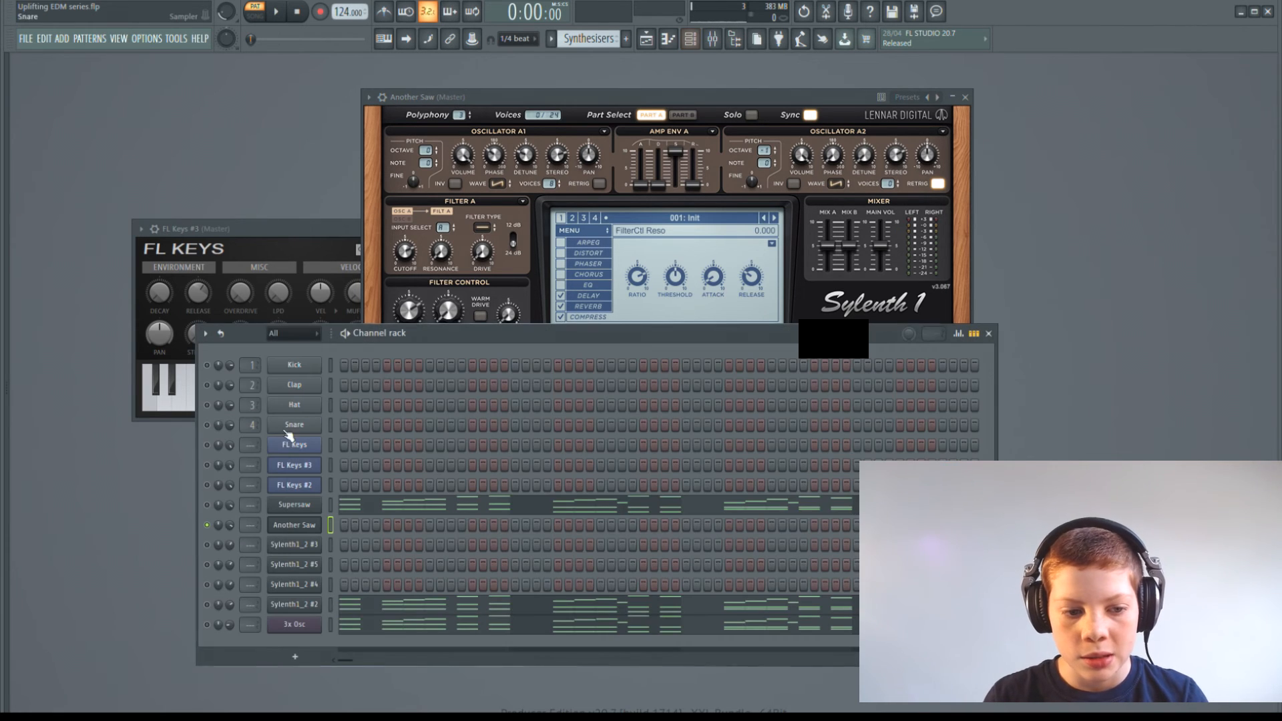
click(207, 505)
key(space)
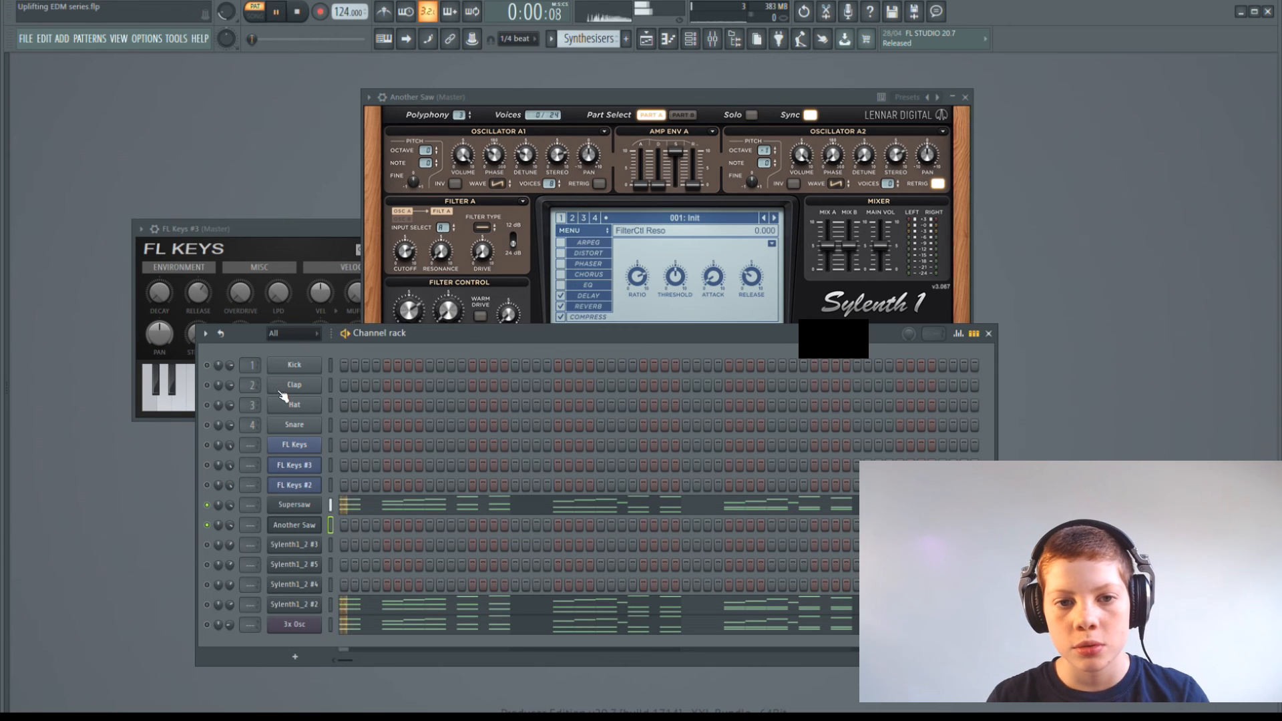
key(space)
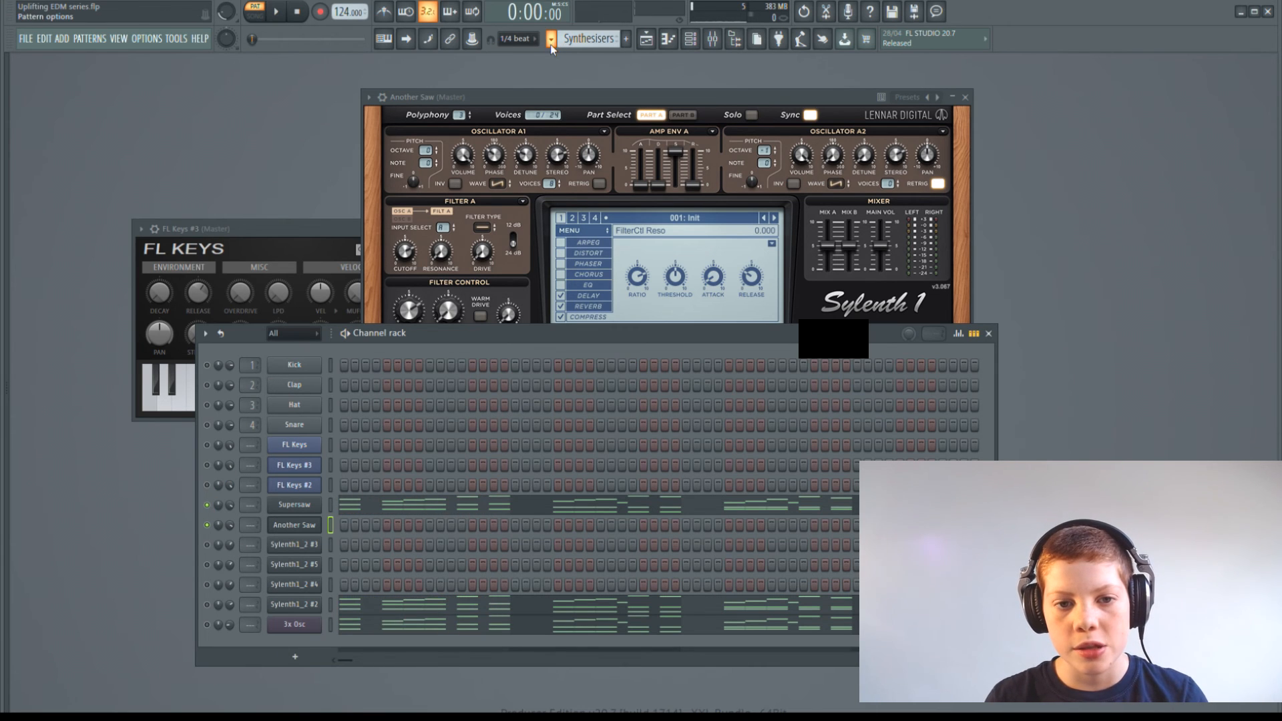
Step: Switch to the Synths 2 pattern and audition Another Saw with the Supersaw channel muted and unmuted
click(558, 80)
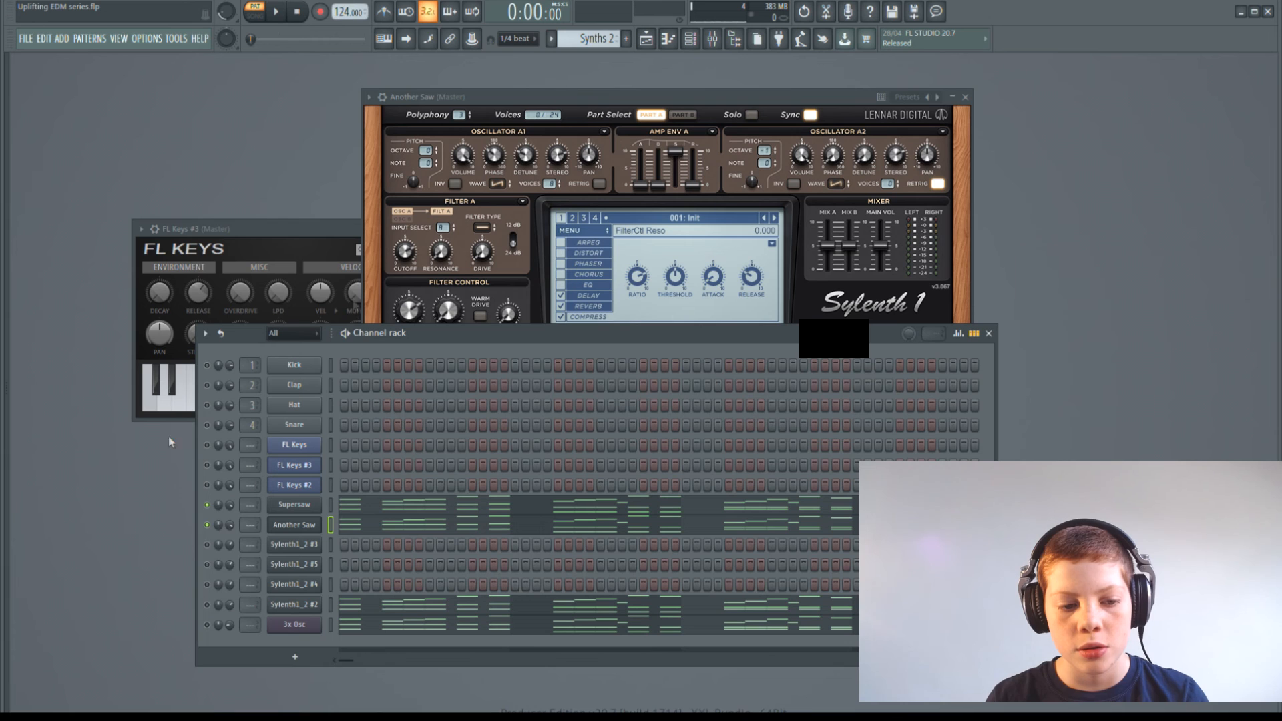
click(207, 506)
key(space)
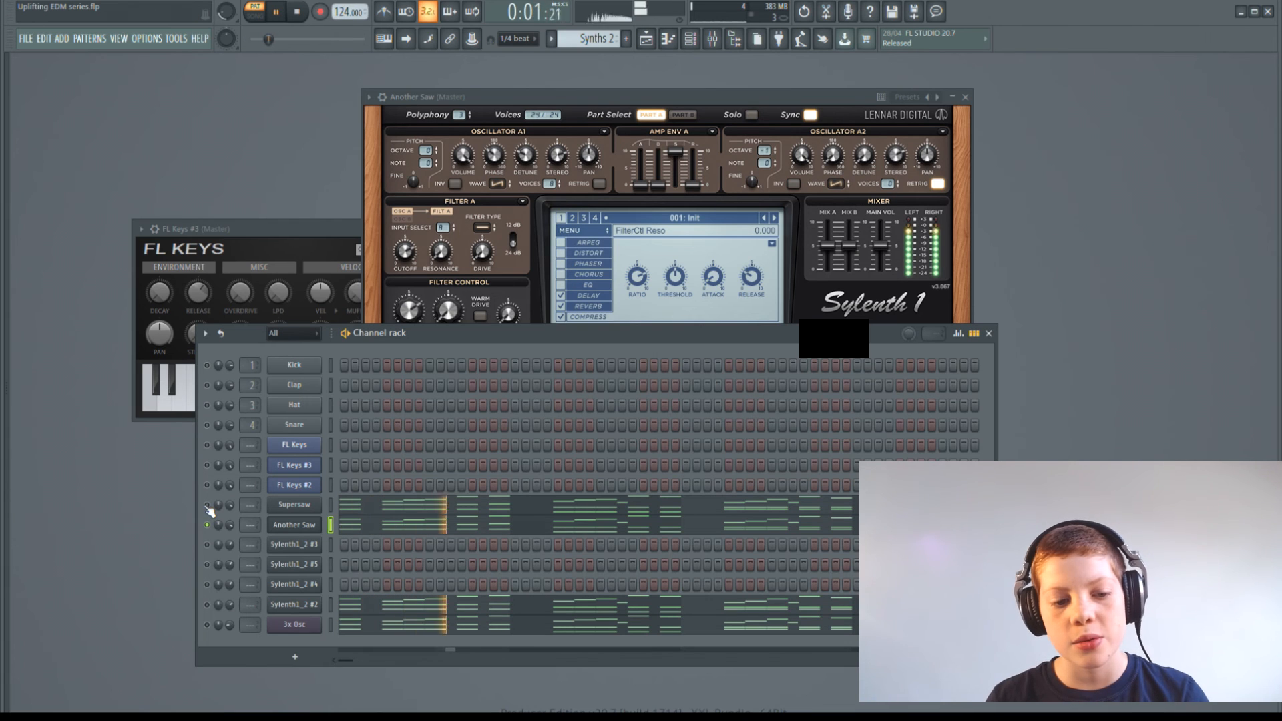
key(space)
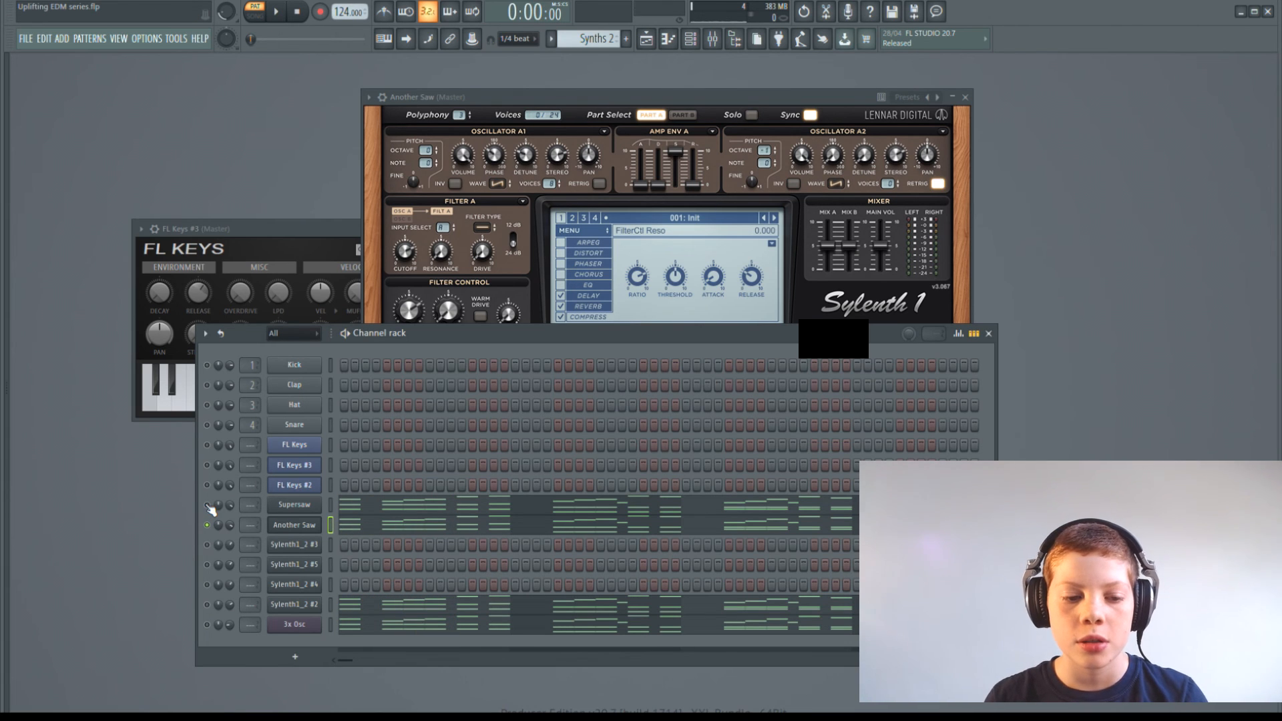
key(space)
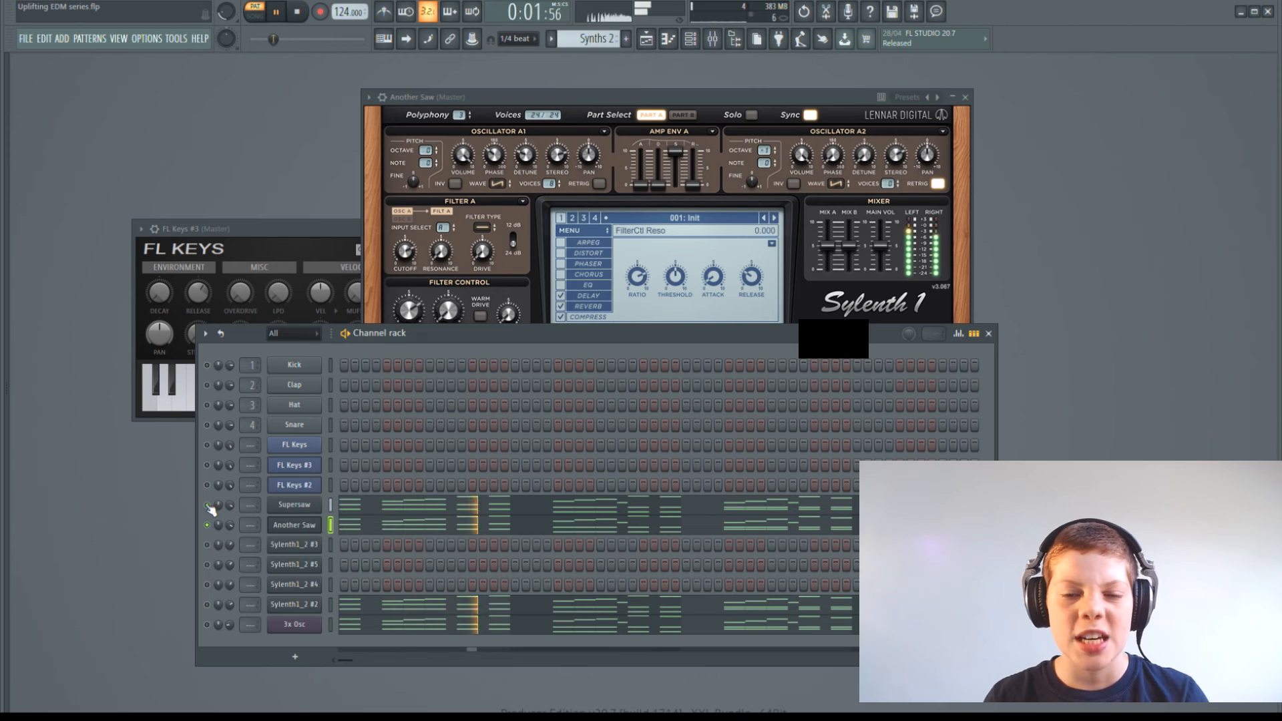